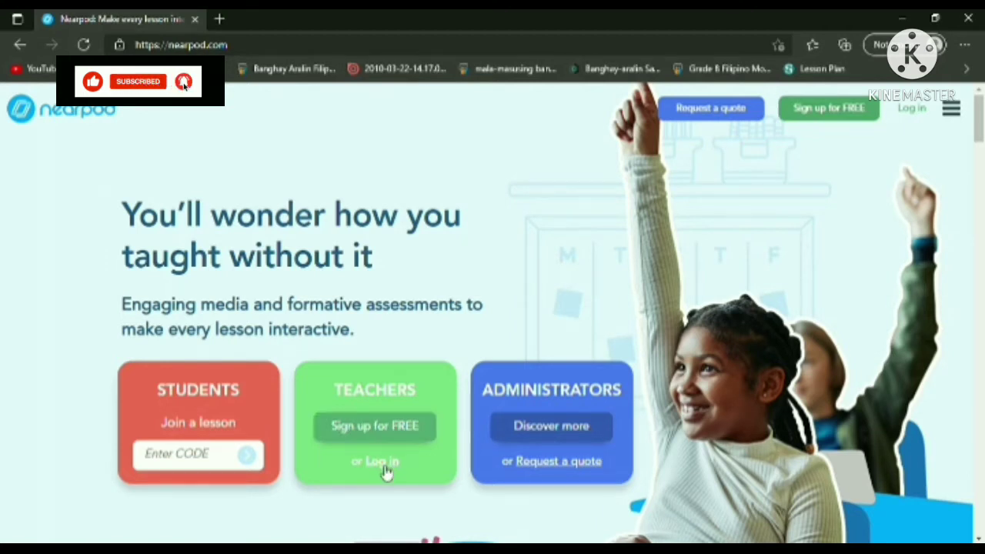
# Log in to Nearpod as a teacher using the Google account.
pyautogui.click(384, 465)
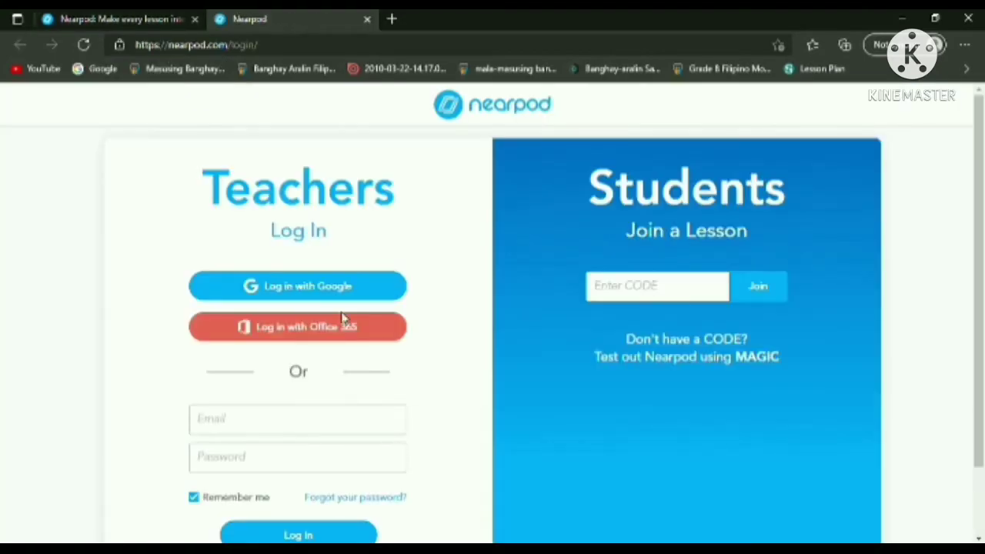
pyautogui.click(343, 286)
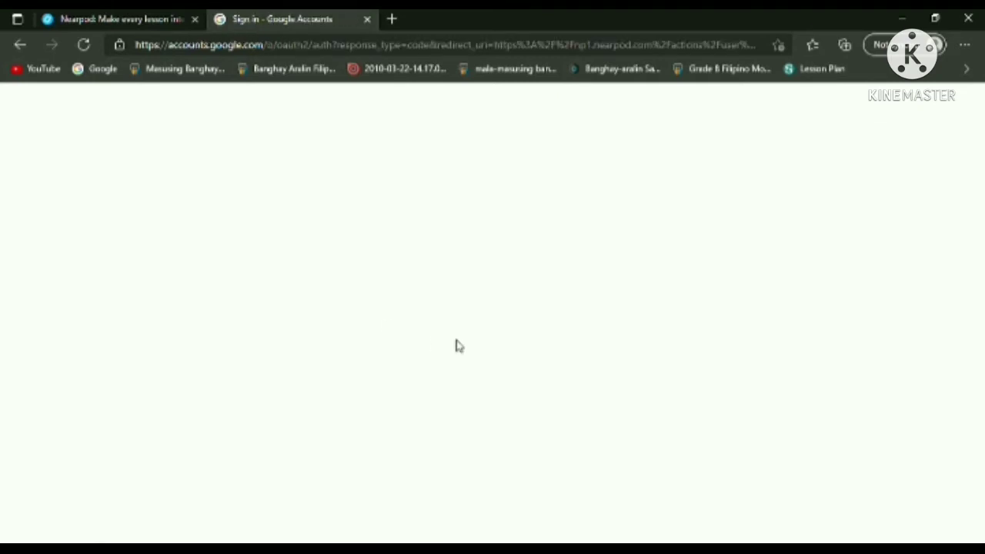
pyautogui.click(429, 366)
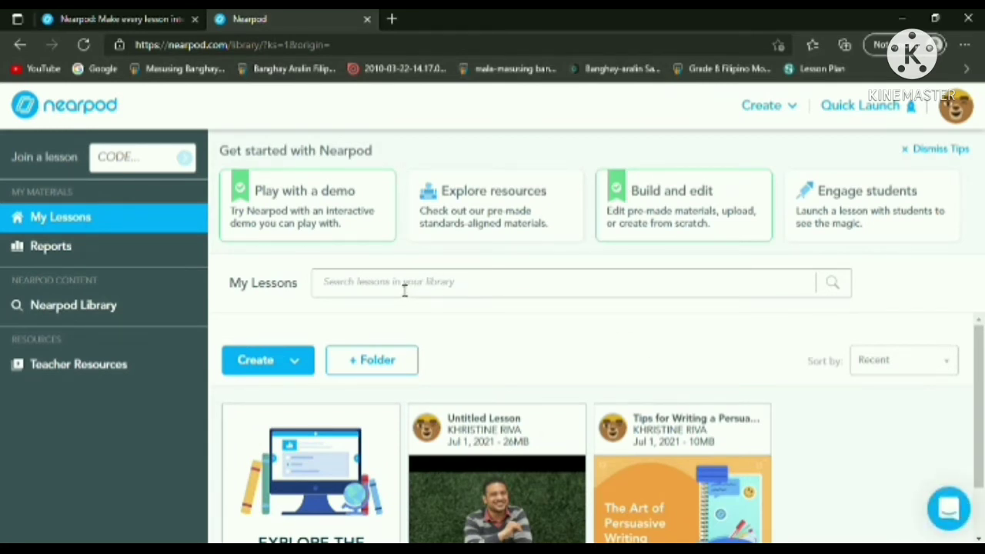
# Play the demo lesson in preview mode, dismiss its join code notice, and exit the preview.
pyautogui.click(291, 216)
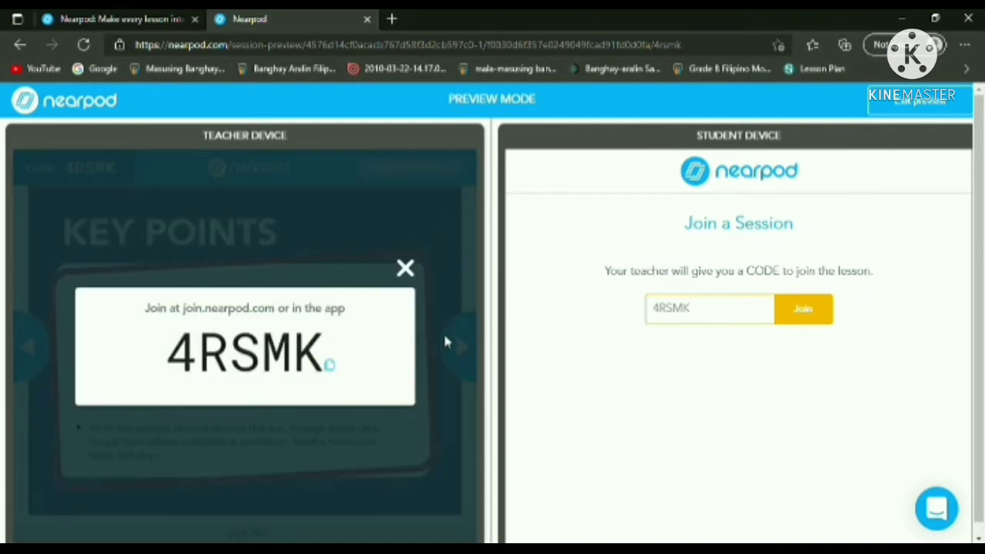
pyautogui.click(405, 269)
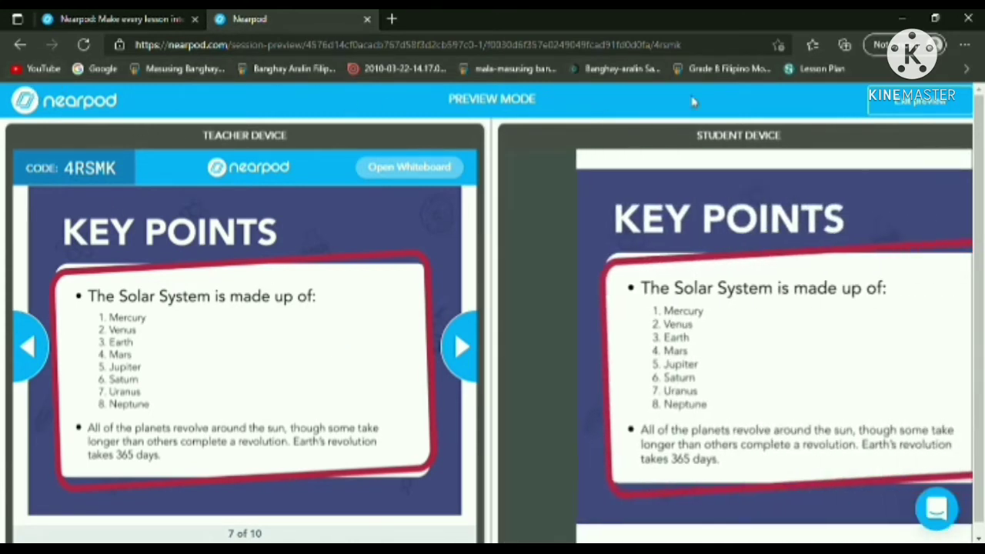
pyautogui.click(971, 106)
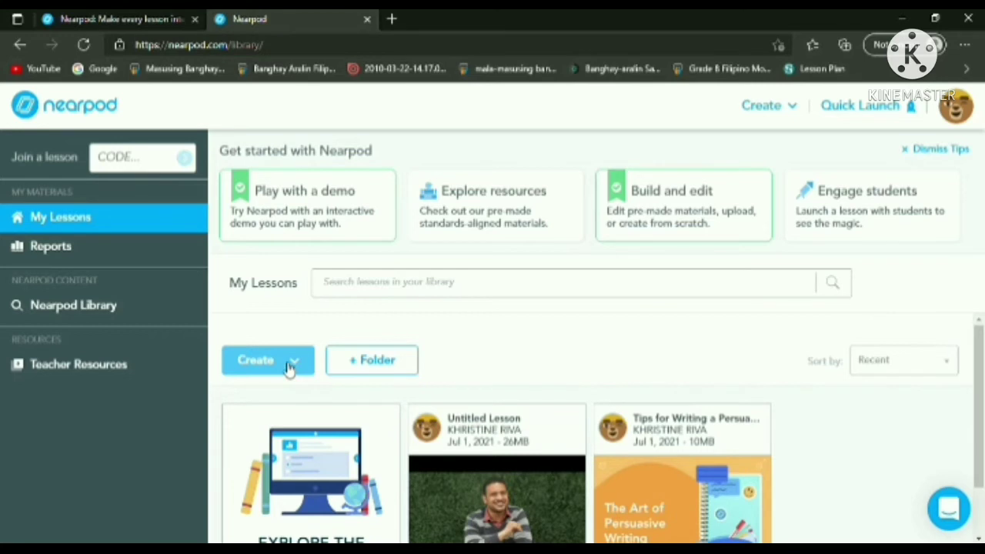
# Create a new lesson and open the video picker to add video content to it.
pyautogui.click(288, 369)
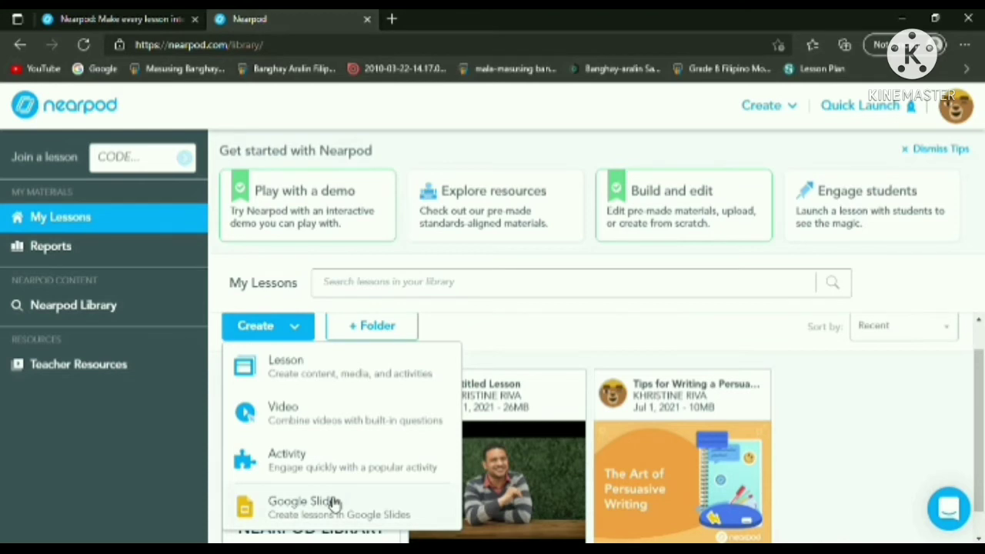
pyautogui.click(326, 374)
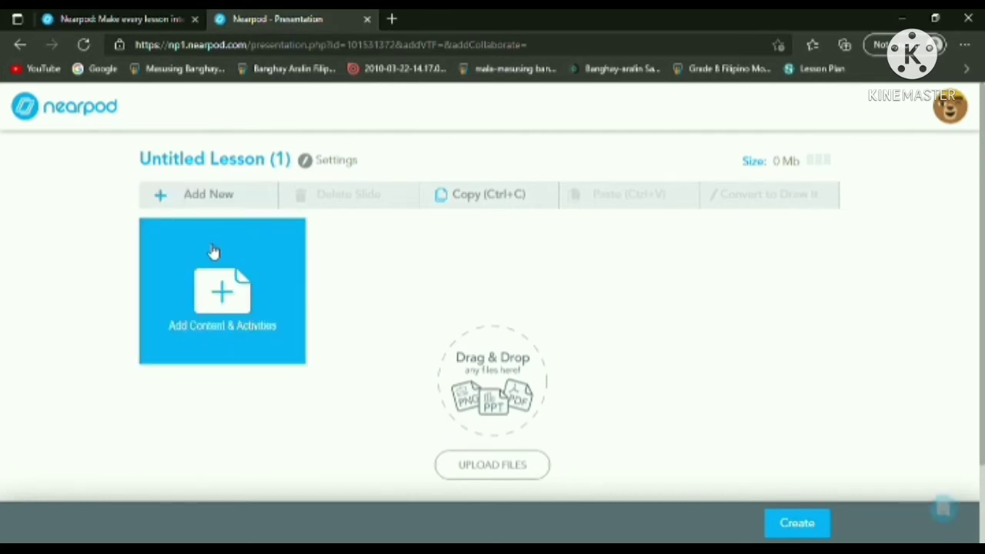
pyautogui.click(209, 196)
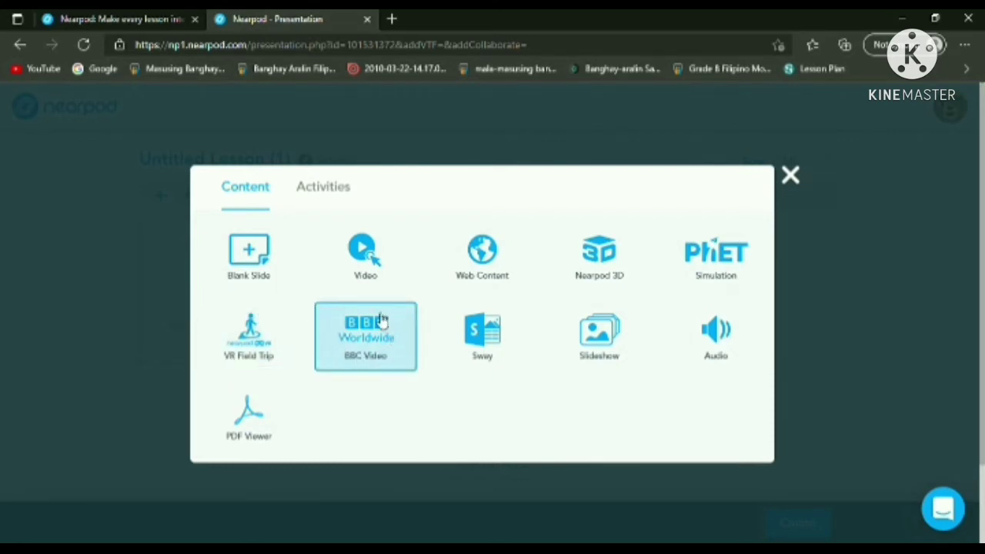
pyautogui.click(367, 281)
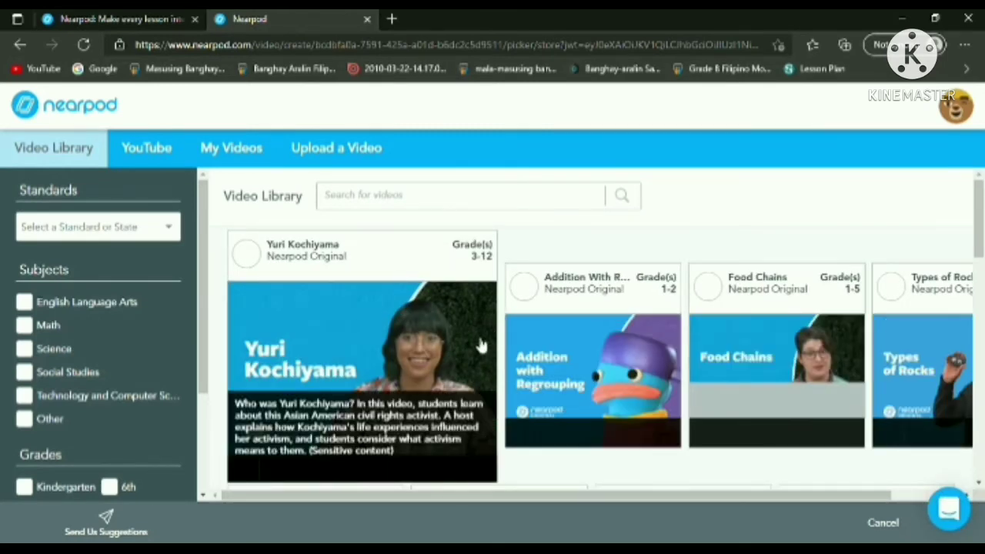
# Examine the Video Library's clips and its standards, subject and grade filters.
pyautogui.moveTo(650, 344)
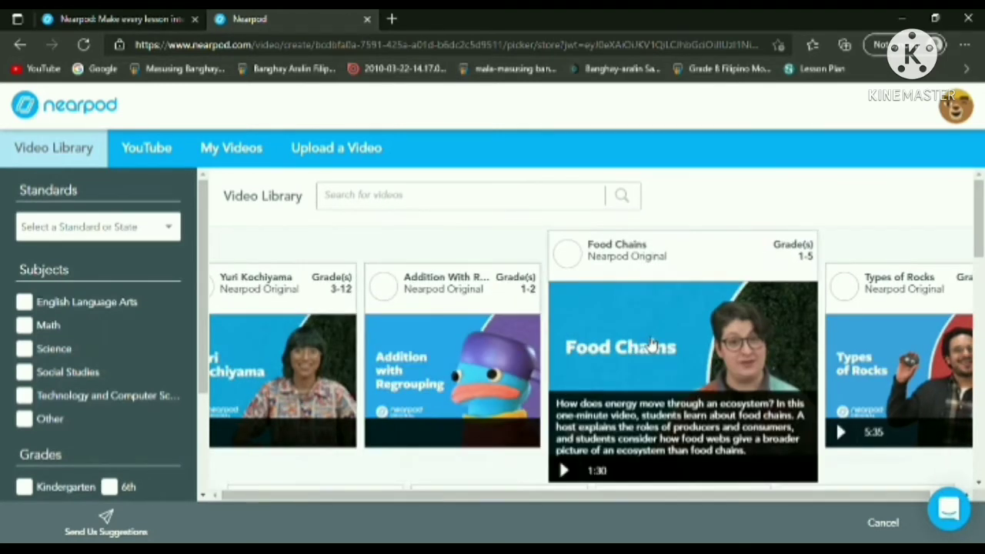
pyautogui.scroll(-3, 651, 344)
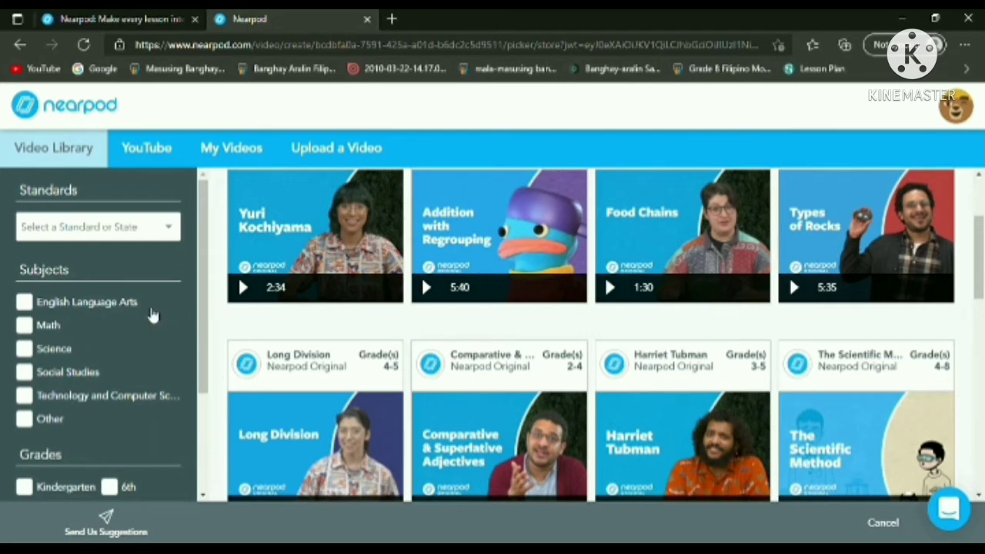
pyautogui.scroll(-1, 153, 315)
pyautogui.scroll(-5, 153, 315)
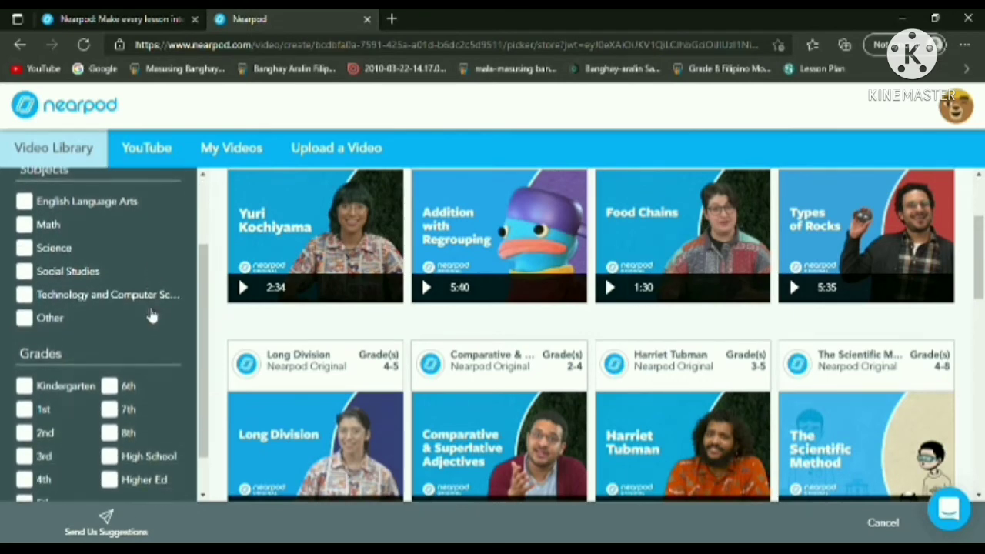
pyautogui.scroll(3, 141, 313)
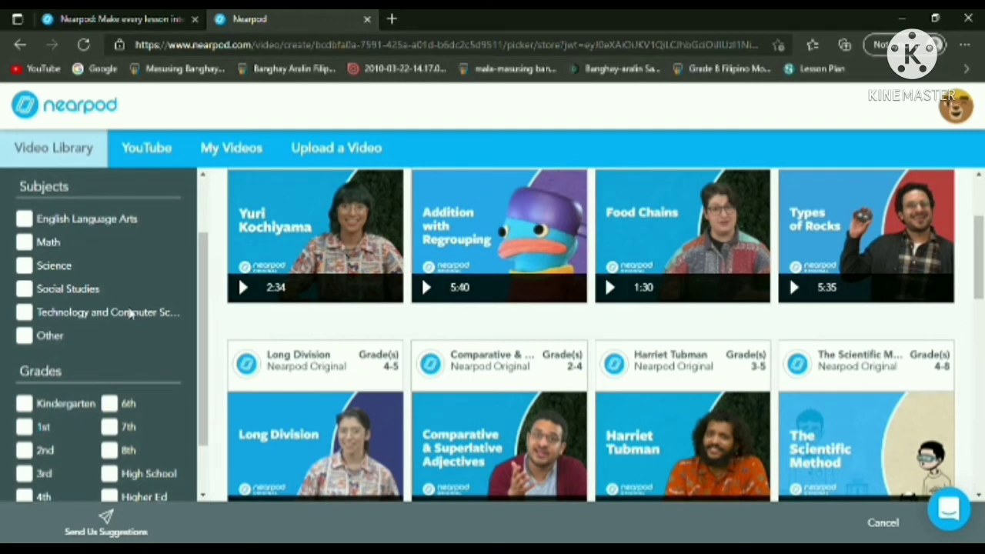
pyautogui.scroll(4, 132, 312)
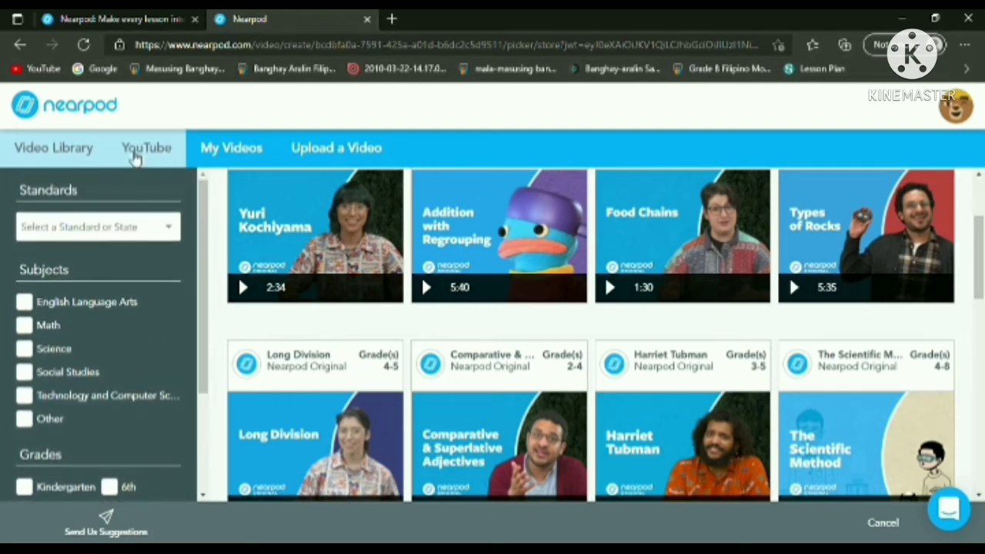
# Leave the video picker for My Lessons and create another new lesson.
pyautogui.click(33, 121)
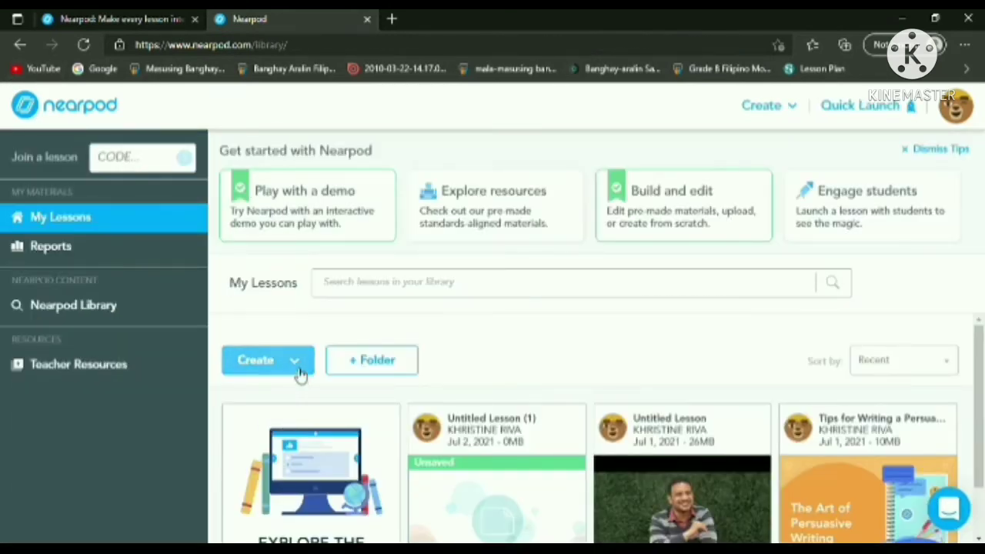
pyautogui.click(299, 369)
pyautogui.click(311, 406)
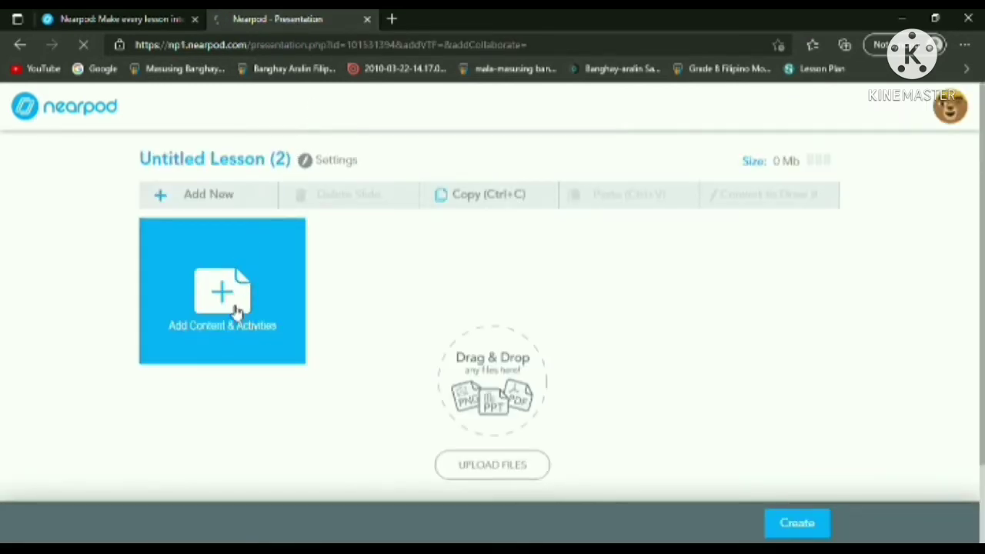
# Review the content and activity types that can be added to the lesson, and close the chooser.
pyautogui.click(237, 311)
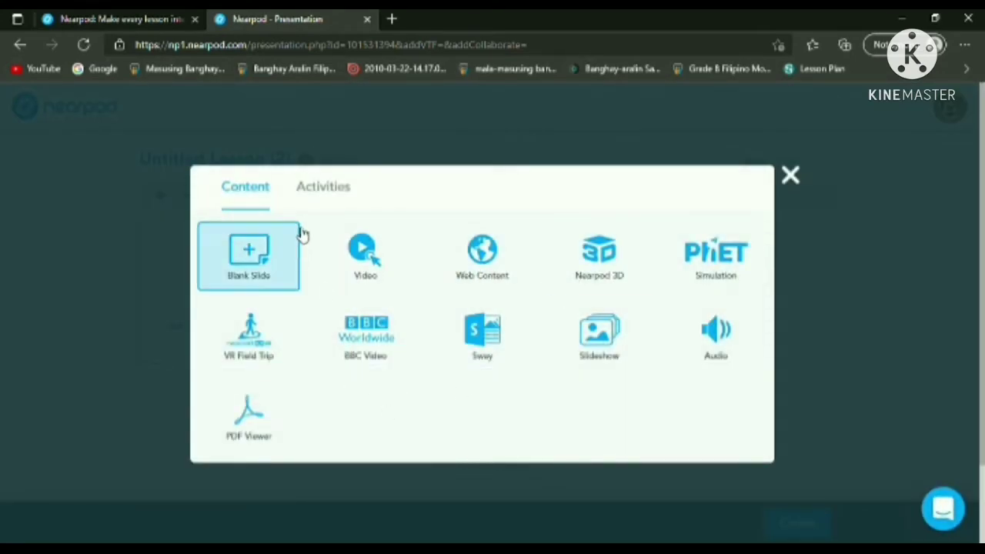
pyautogui.click(314, 206)
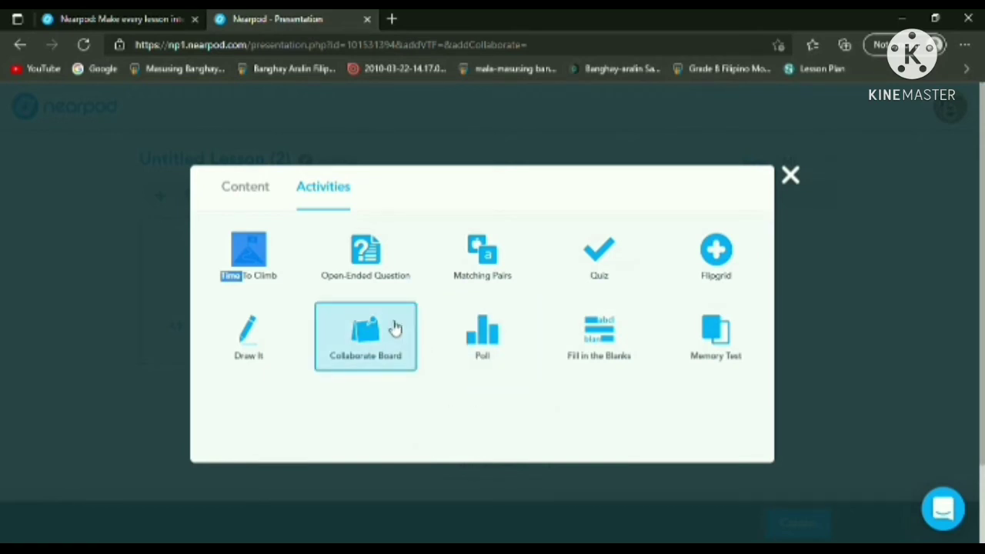
pyautogui.click(253, 193)
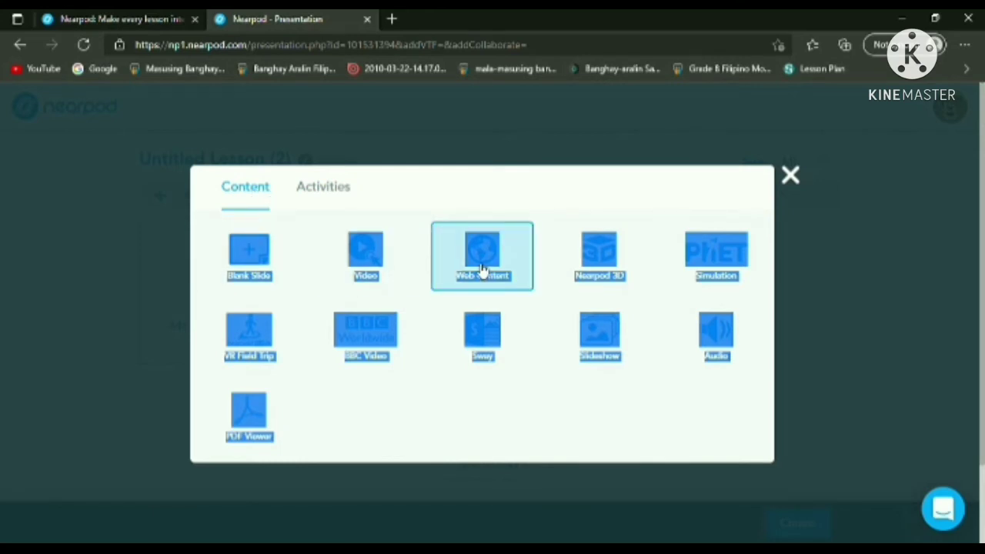
pyautogui.click(438, 208)
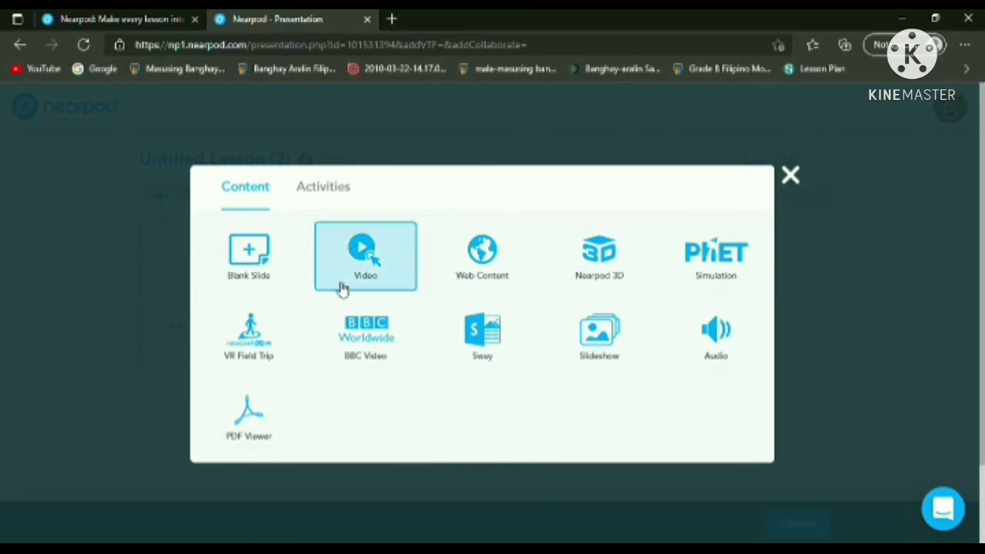
pyautogui.click(791, 176)
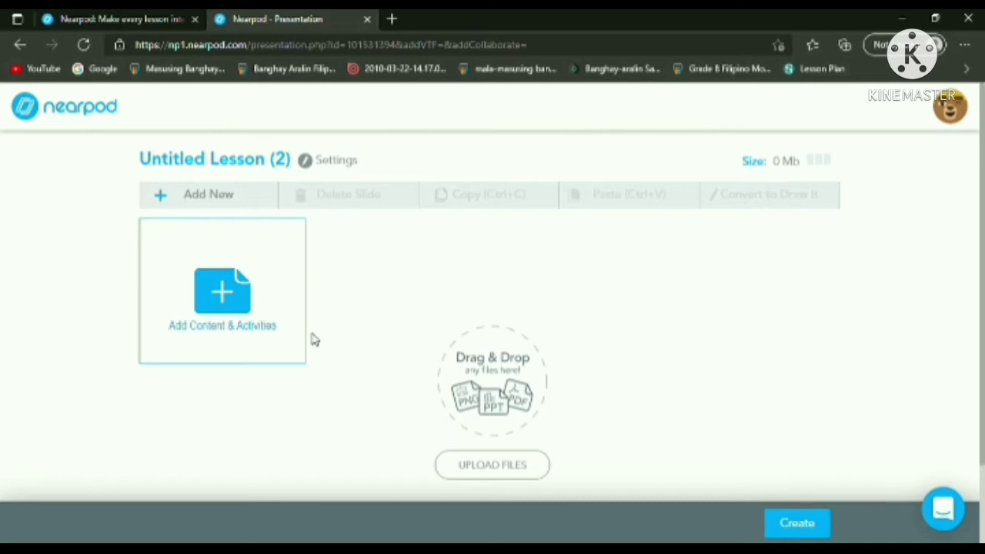
# Start adding Nearpod 3D content to the lesson and select the Full Body model from the Human Body category.
pyautogui.scroll(-1, 313, 339)
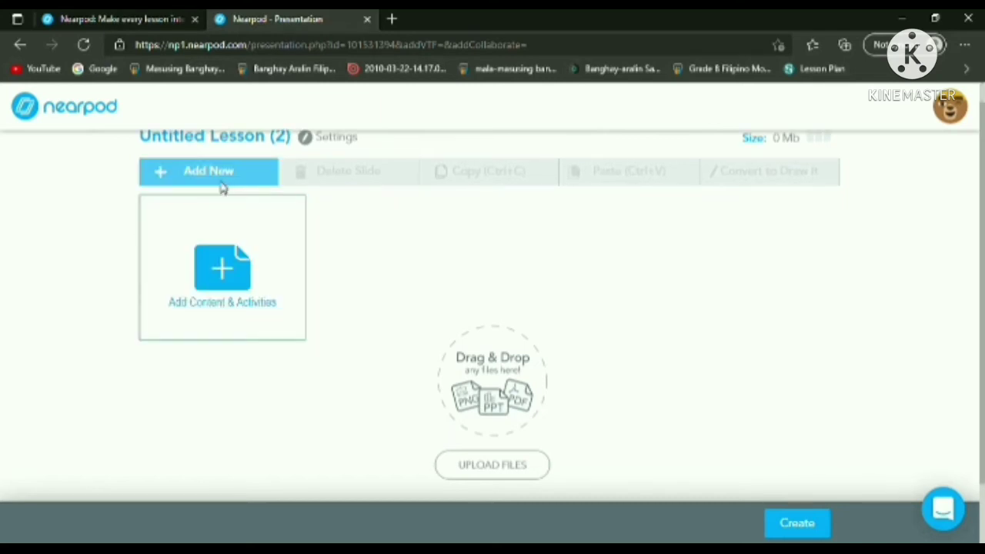
pyautogui.click(219, 171)
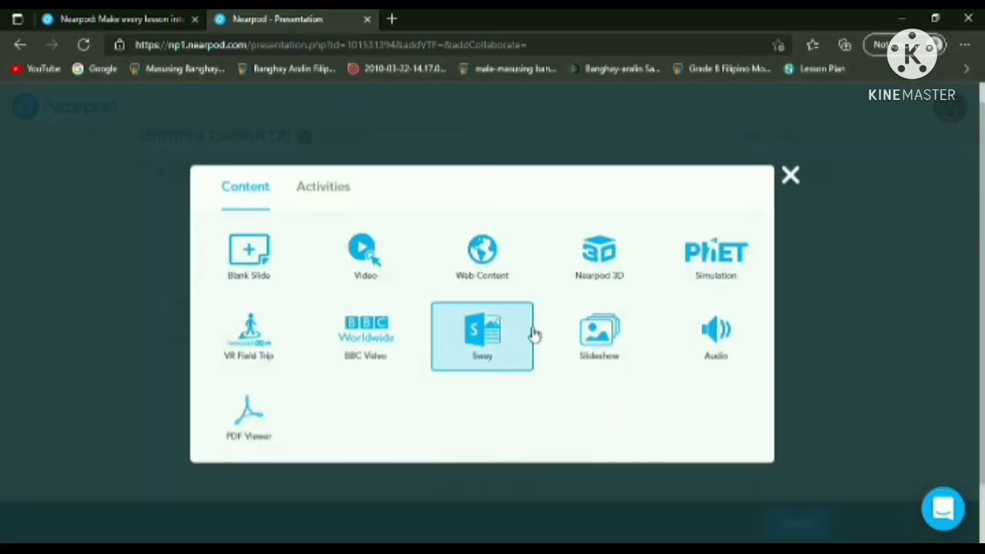
pyautogui.click(627, 276)
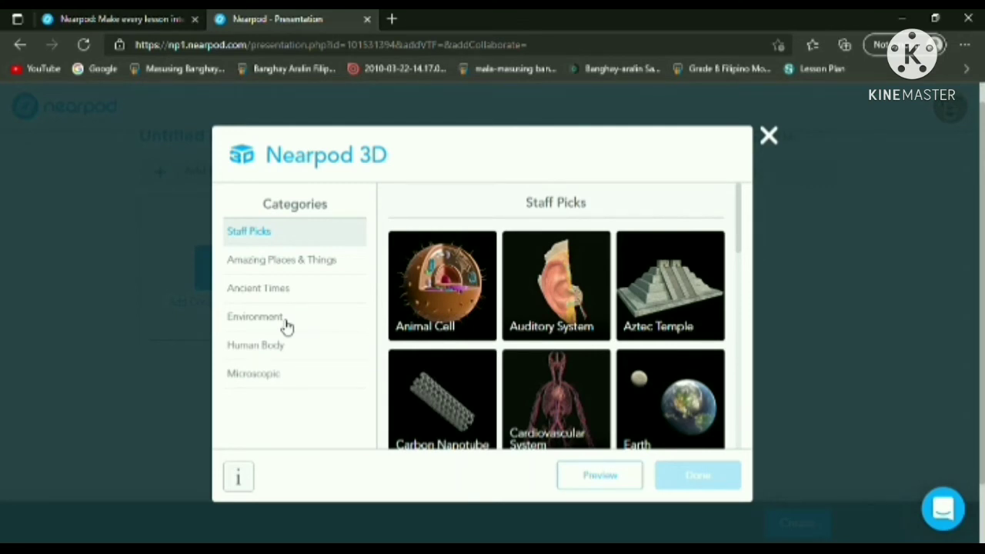
pyautogui.click(306, 348)
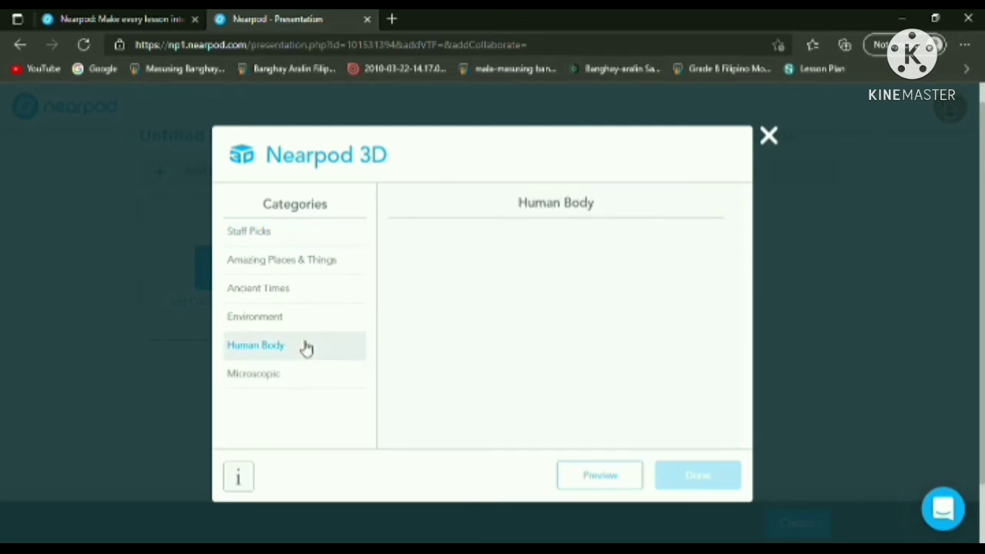
pyautogui.scroll(-1, 652, 348)
pyautogui.click(669, 377)
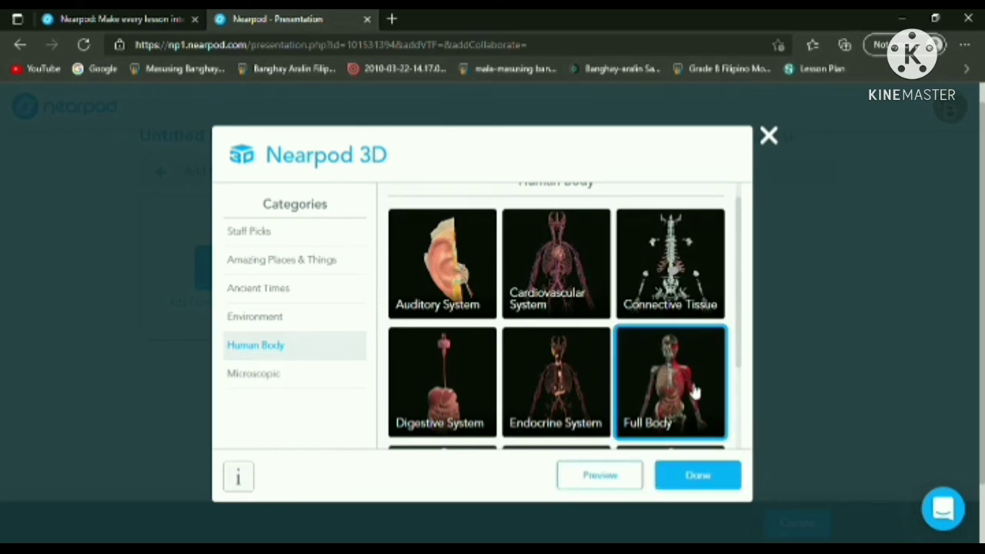
# Preview the Full Body model in 3D, inspect it up close, and add it to the lesson.
pyautogui.doubleClick(689, 391)
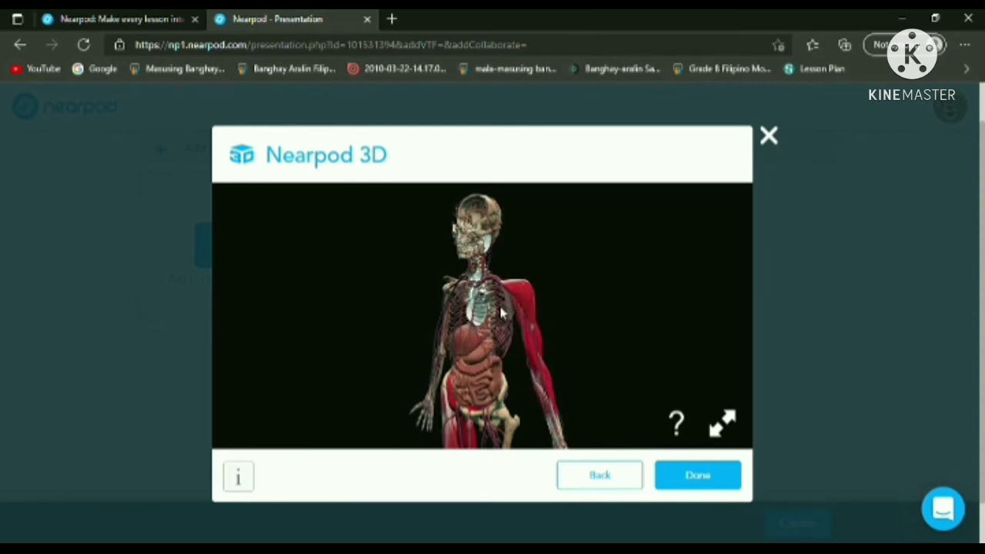
pyautogui.scroll(-1, 501, 311)
pyautogui.scroll(1, 496, 307)
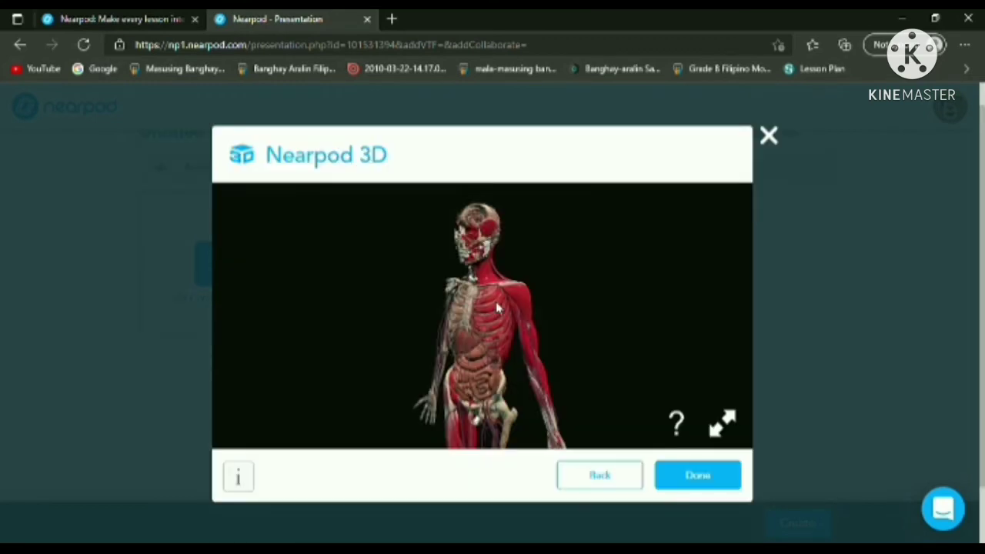
pyautogui.scroll(2, 497, 308)
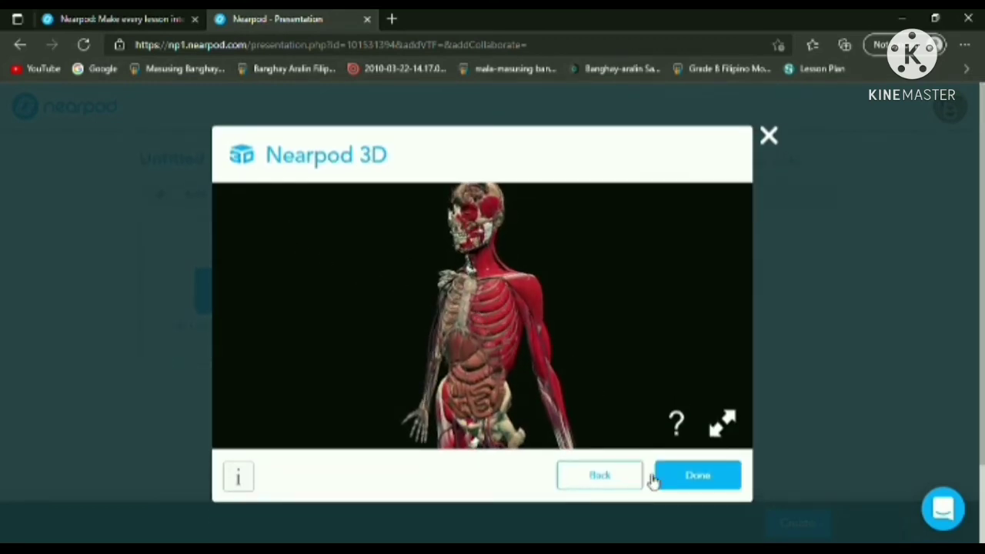
pyautogui.click(622, 486)
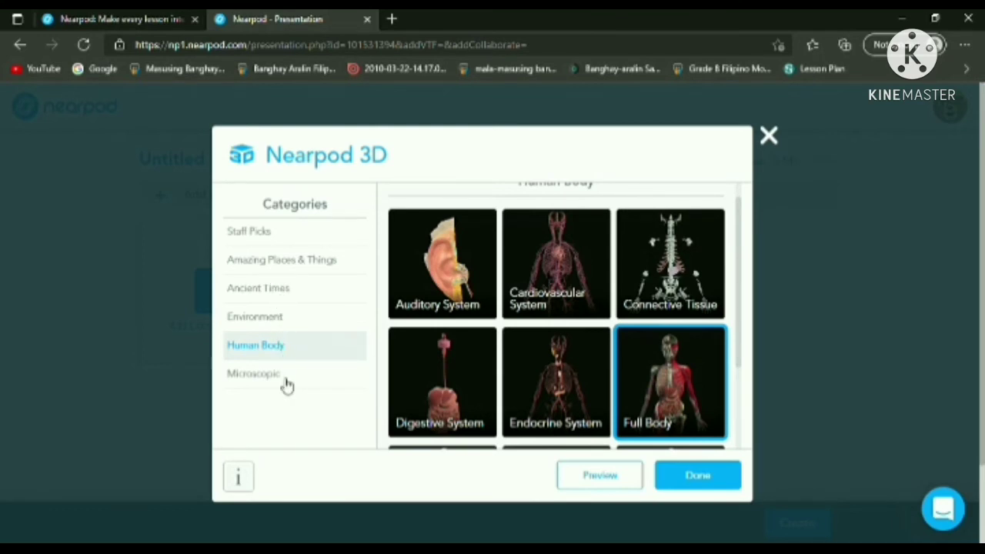
pyautogui.click(697, 477)
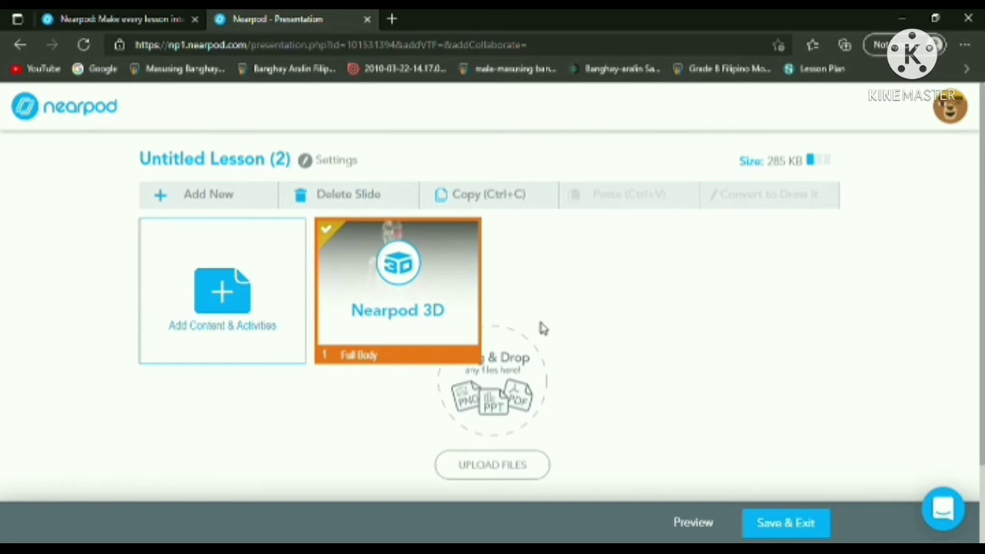
# Return to My Lessons and look over the lesson cards and their launch options.
pyautogui.click(33, 113)
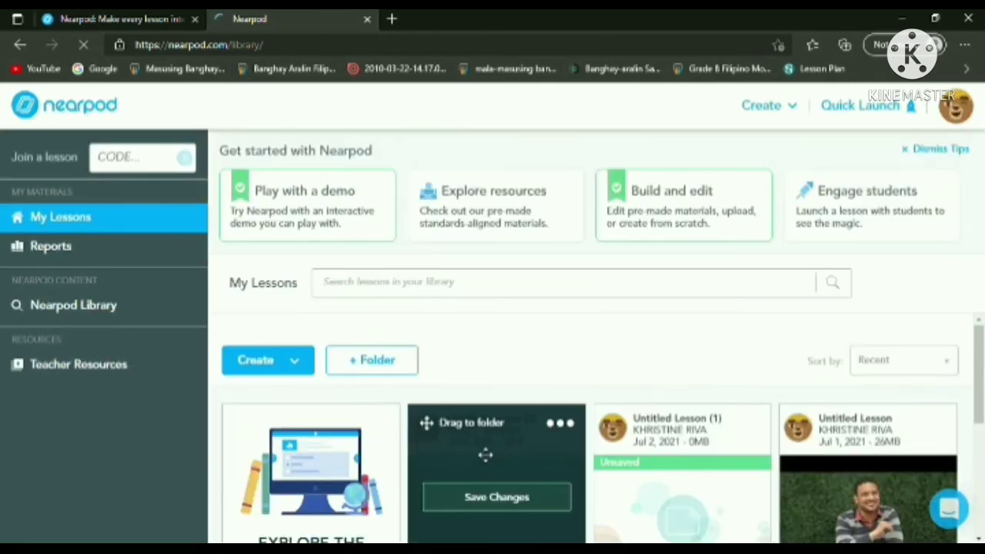
pyautogui.scroll(-2, 485, 455)
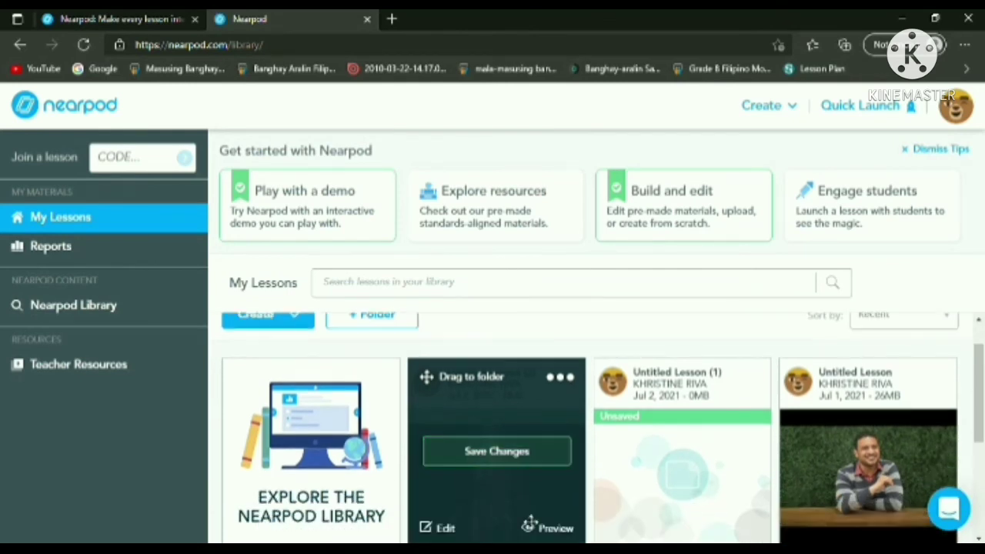
pyautogui.click(745, 330)
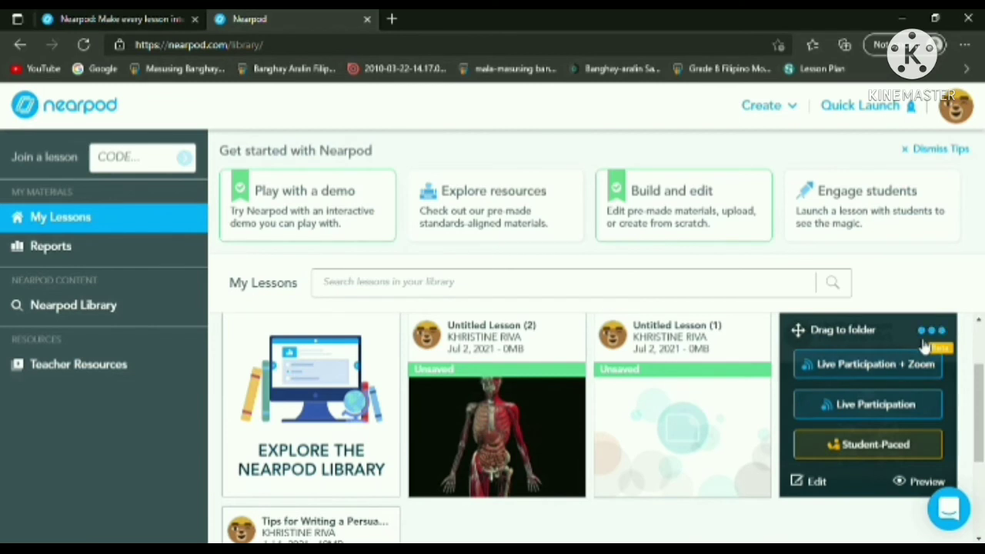
pyautogui.click(931, 331)
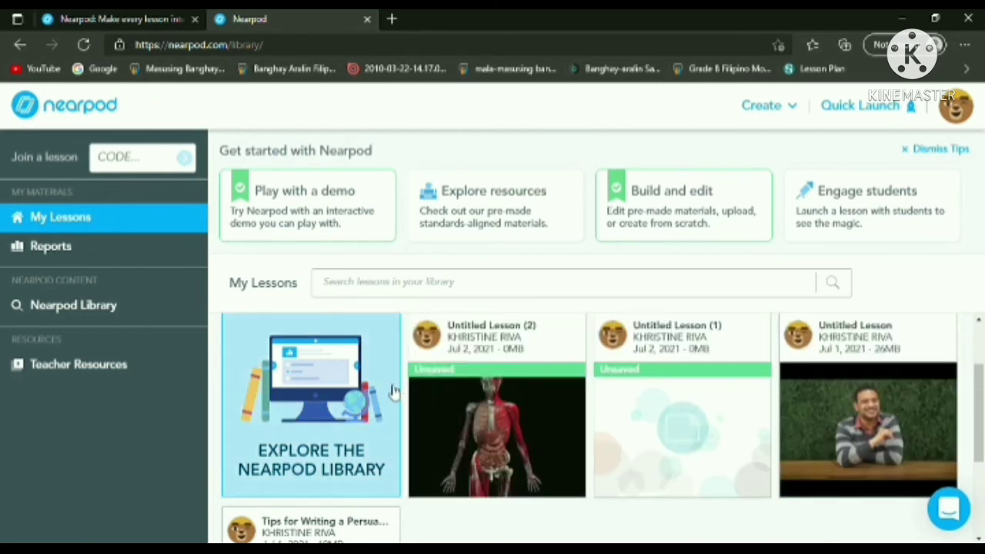
pyautogui.scroll(-1, 392, 391)
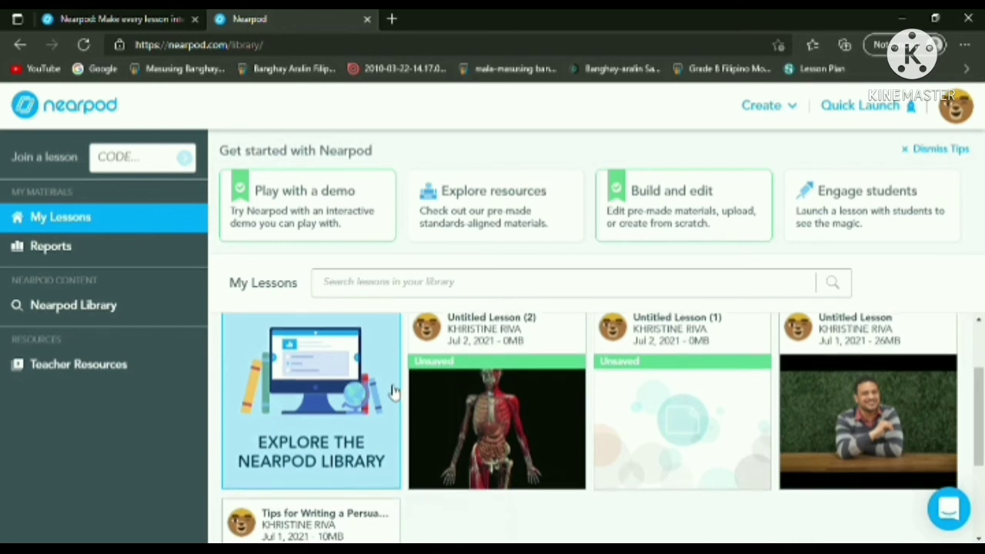
# Open the Nearpod Library and filter its content to the English Language Arts subject and High School grade level.
pyautogui.click(144, 318)
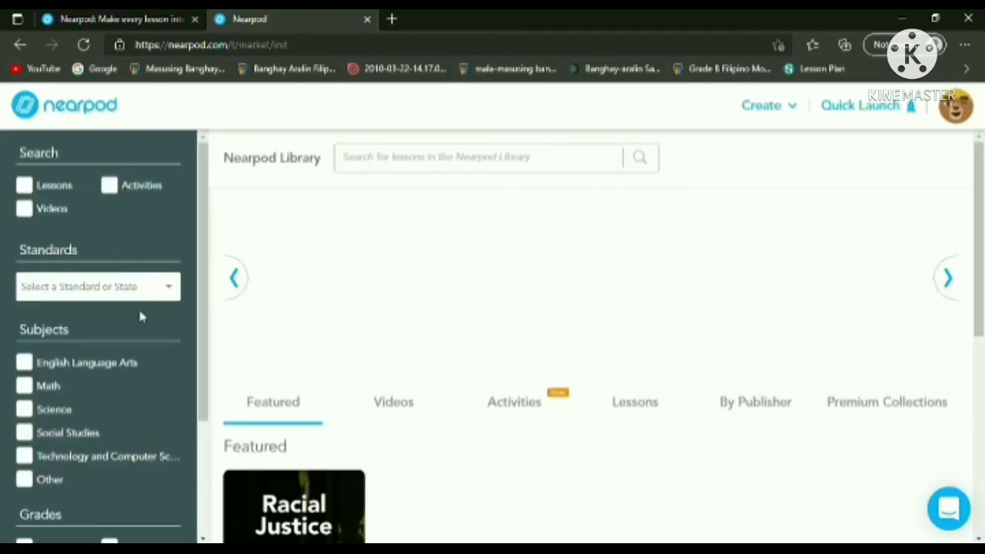
pyautogui.scroll(-3, 100, 378)
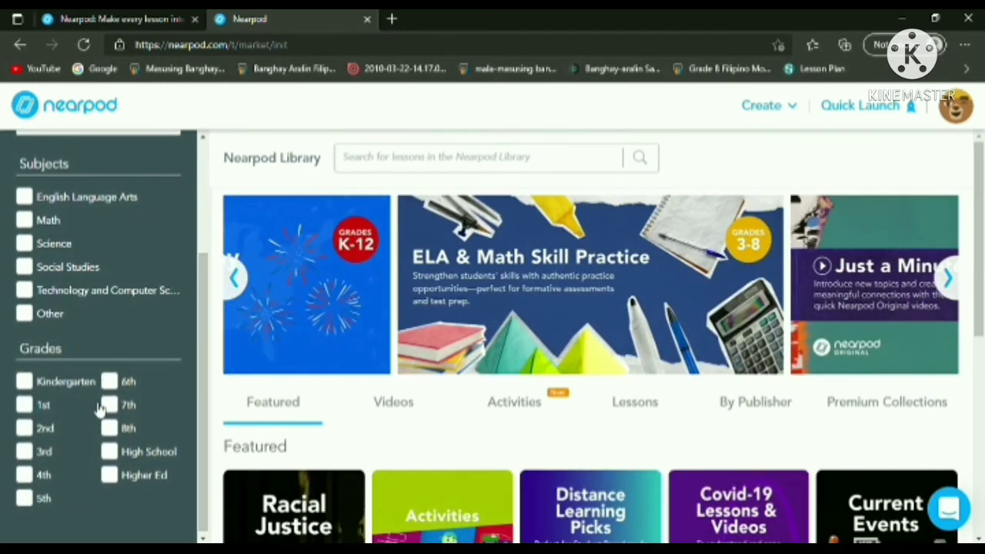
pyautogui.scroll(2, 72, 279)
pyautogui.click(24, 238)
pyautogui.scroll(-1, 83, 377)
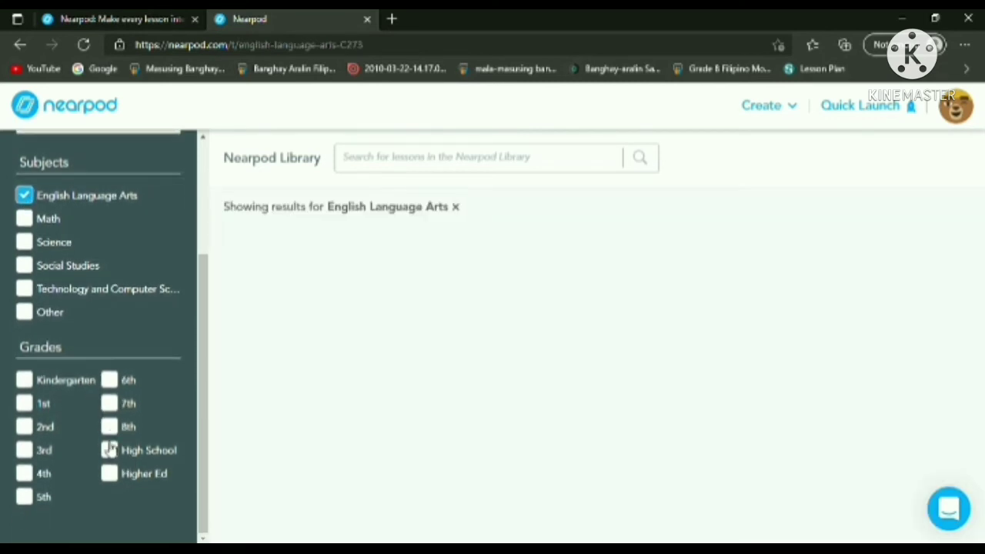
pyautogui.click(110, 451)
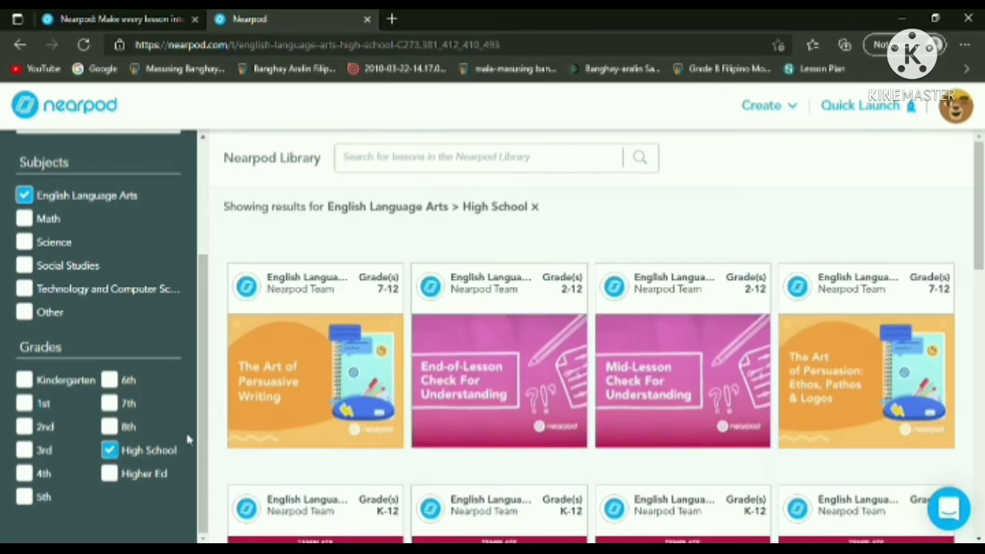
# Add The Art of Persuasive Writing lesson from the library to My Lessons and return to the lesson list.
pyautogui.click(285, 387)
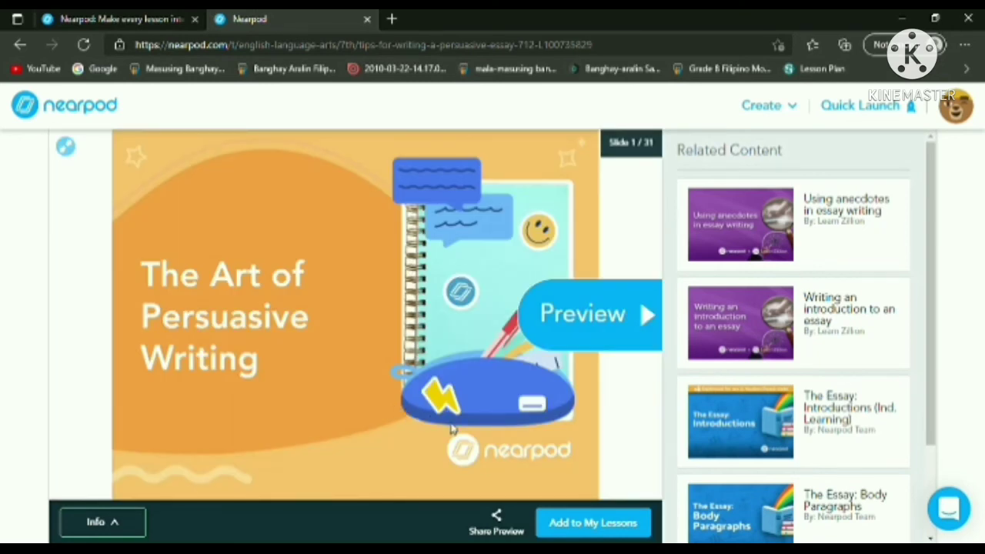
pyautogui.click(590, 524)
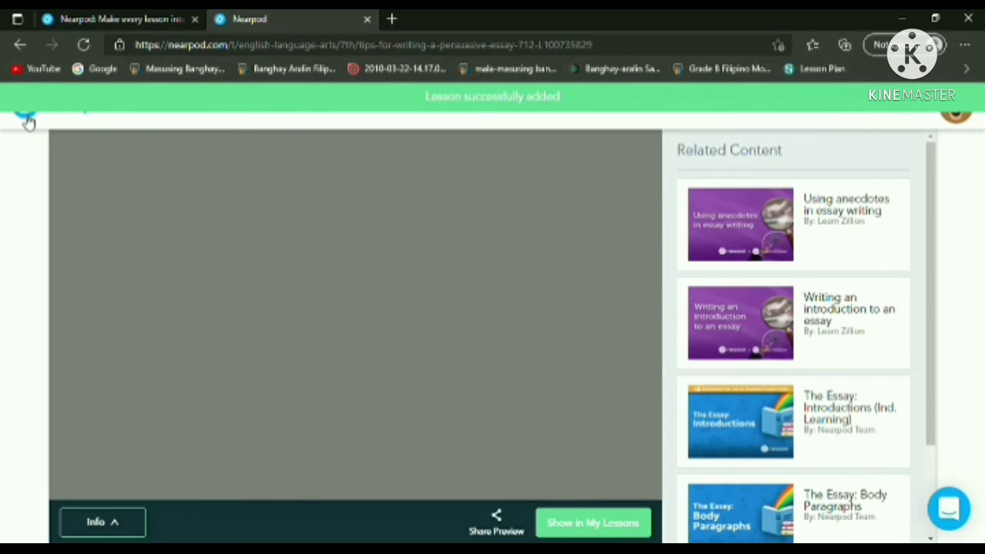
pyautogui.click(26, 120)
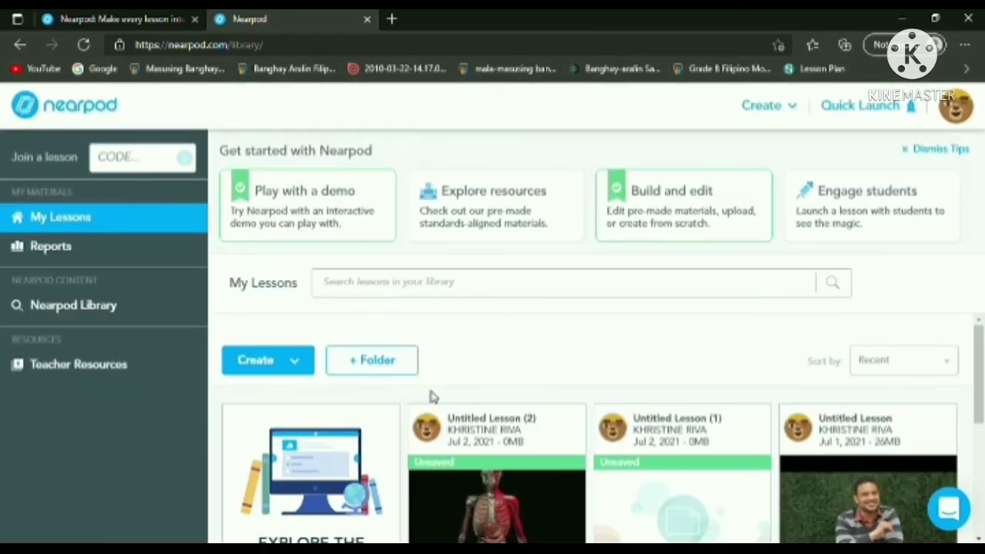
# Find the newly added persuasive writing lesson and open it for editing directly, without duplicating it.
pyautogui.scroll(-3, 537, 453)
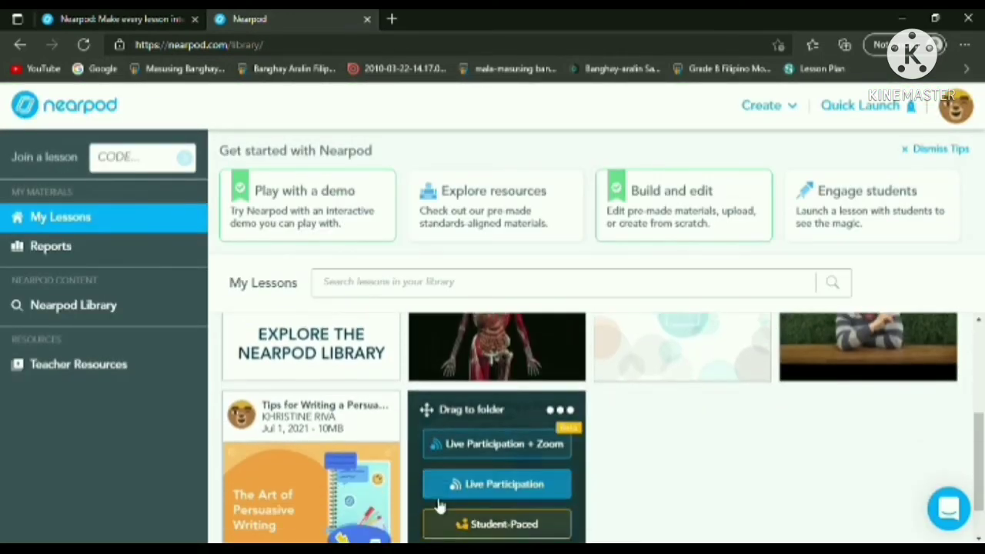
pyautogui.scroll(-1, 442, 504)
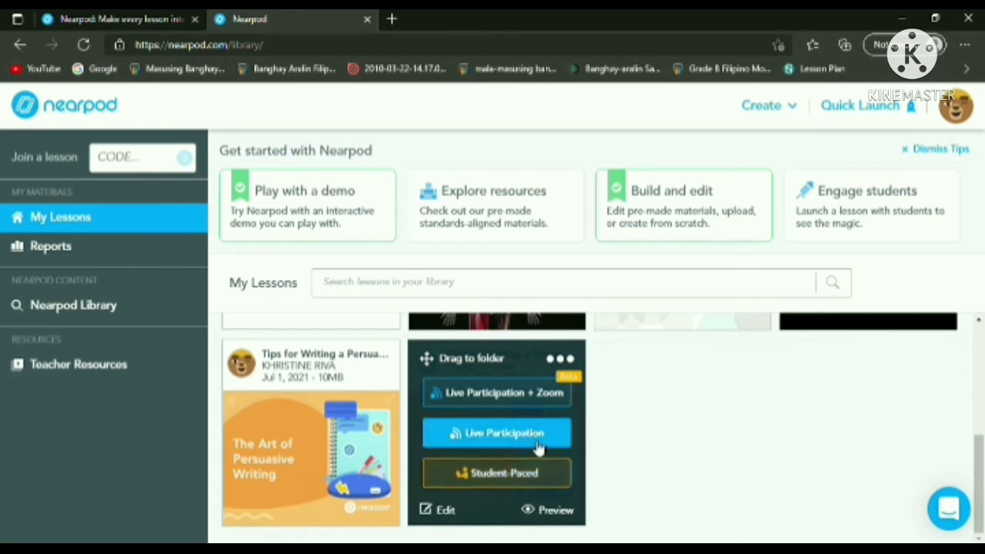
pyautogui.click(445, 513)
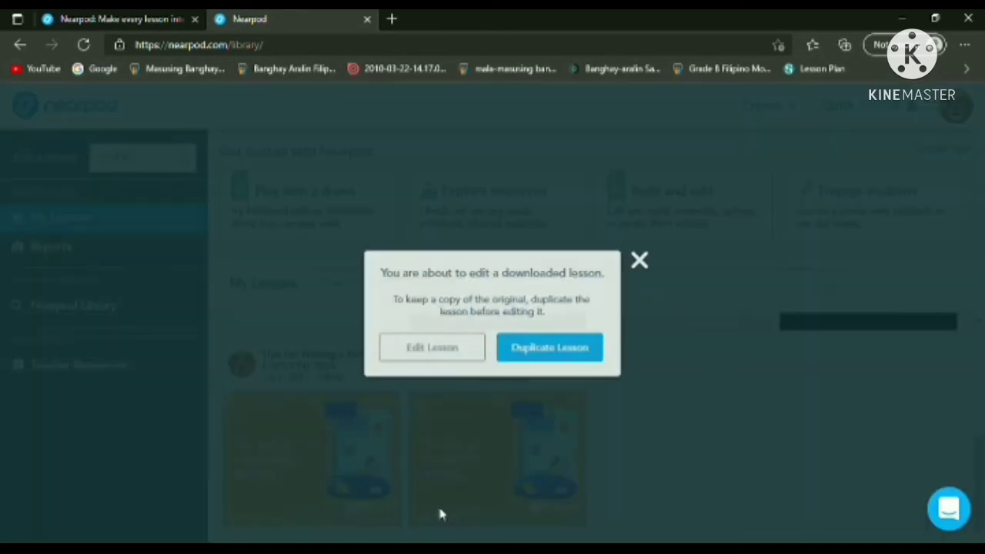
pyautogui.click(446, 348)
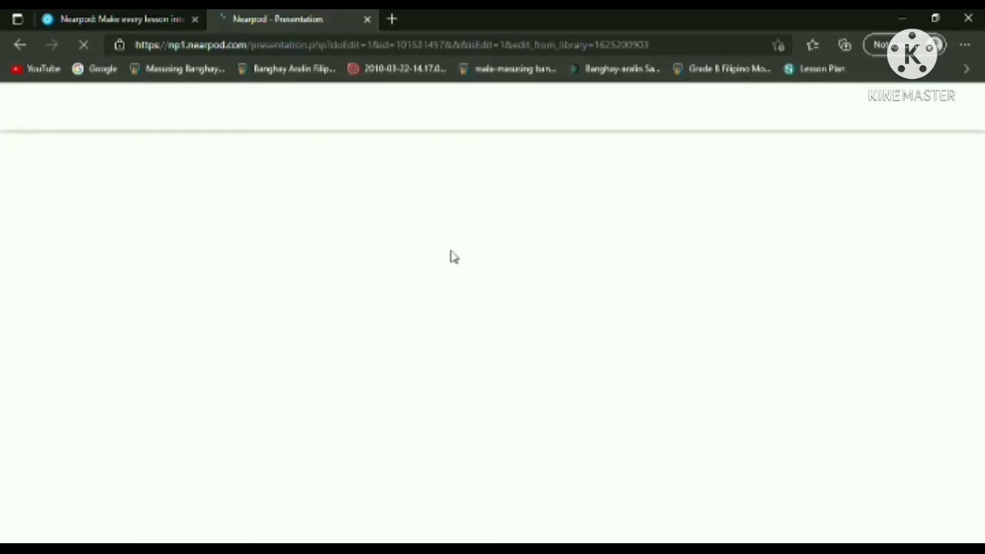
# Examine the slide options for the first slide, including the content and activity types that can be added.
pyautogui.scroll(-1, 408, 315)
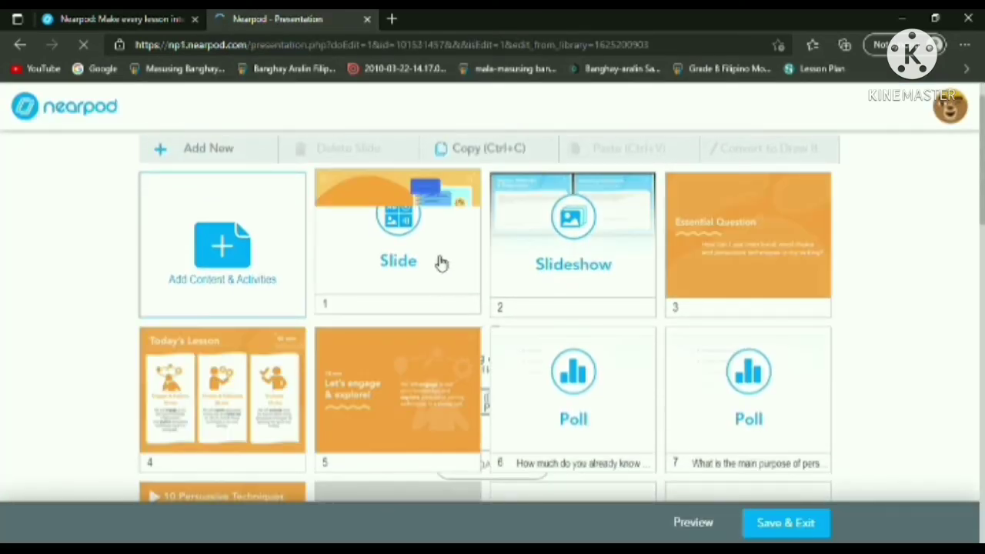
pyautogui.rightClick(408, 255)
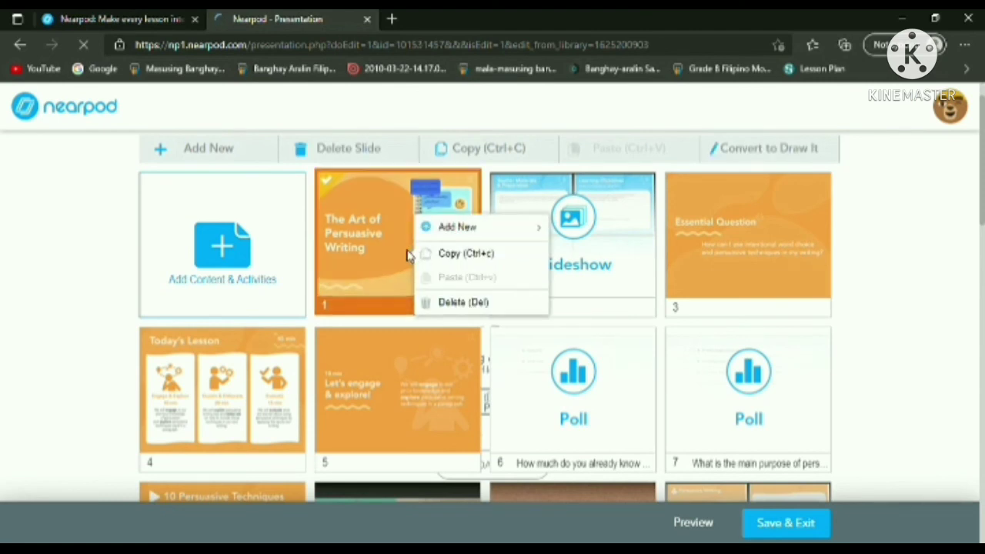
pyautogui.click(486, 242)
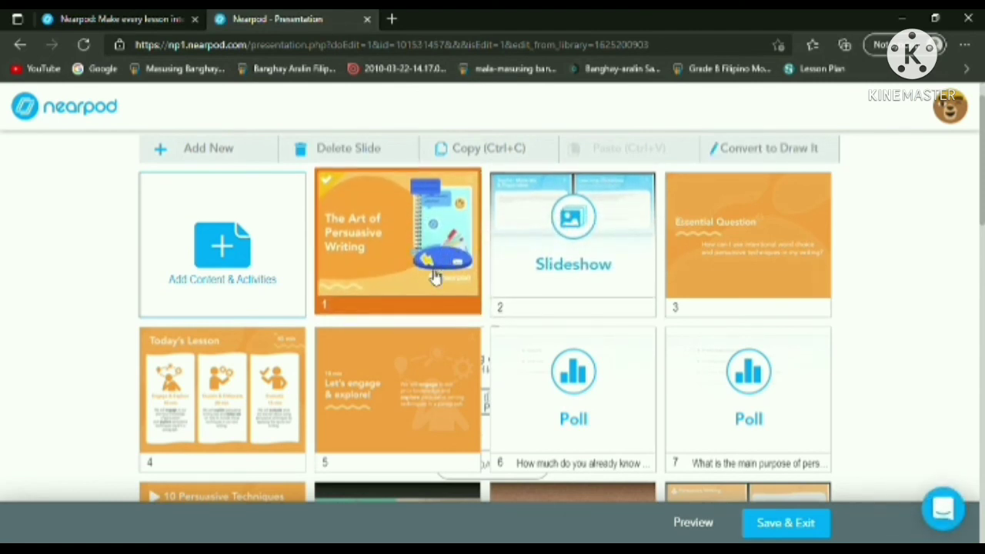
pyautogui.rightClick(440, 229)
pyautogui.click(549, 244)
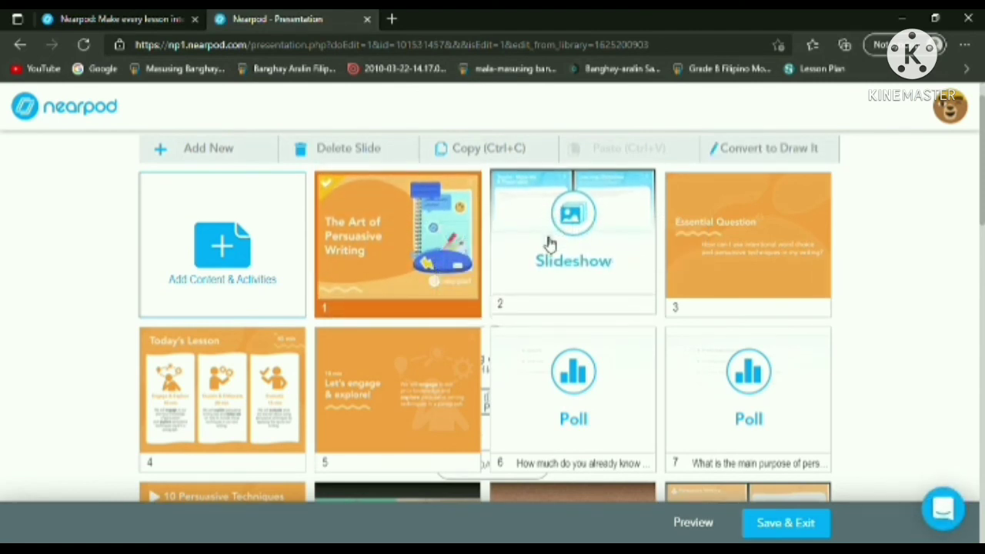
pyautogui.rightClick(452, 213)
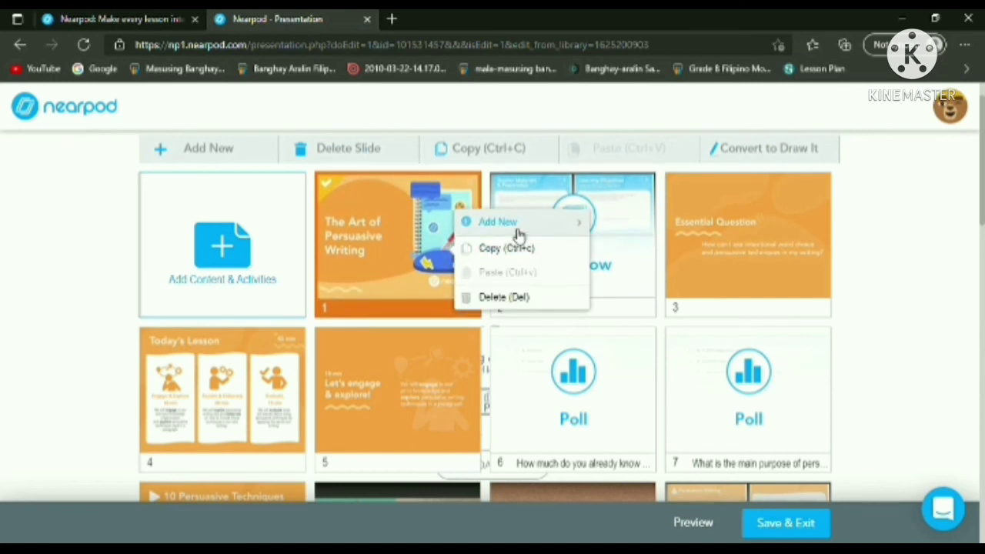
pyautogui.click(427, 222)
pyautogui.rightClick(425, 214)
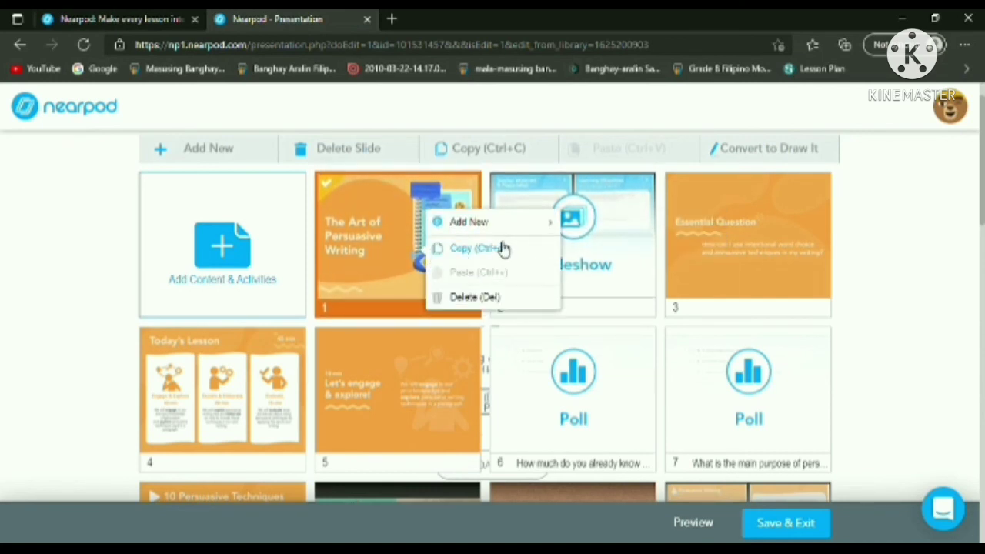
pyautogui.moveTo(538, 222)
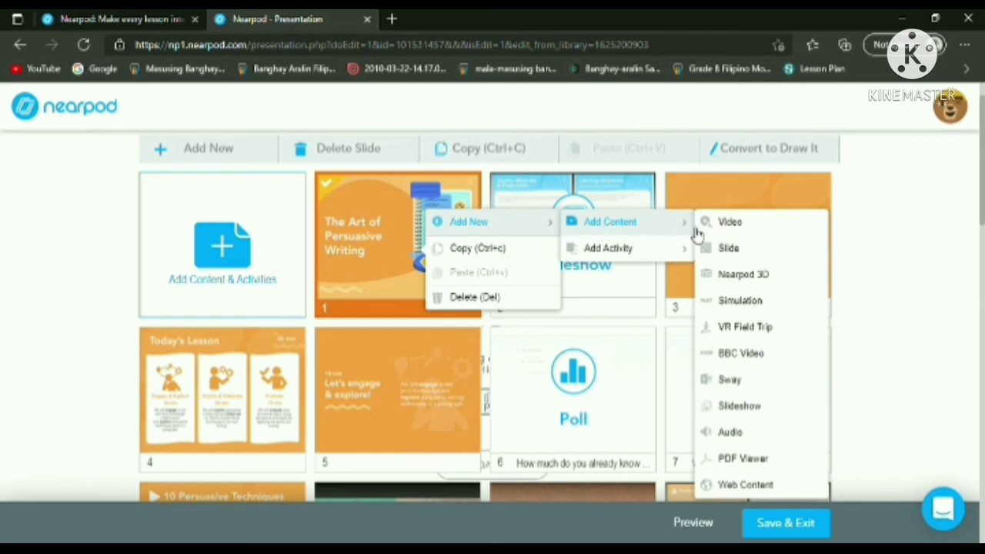
pyautogui.moveTo(666, 253)
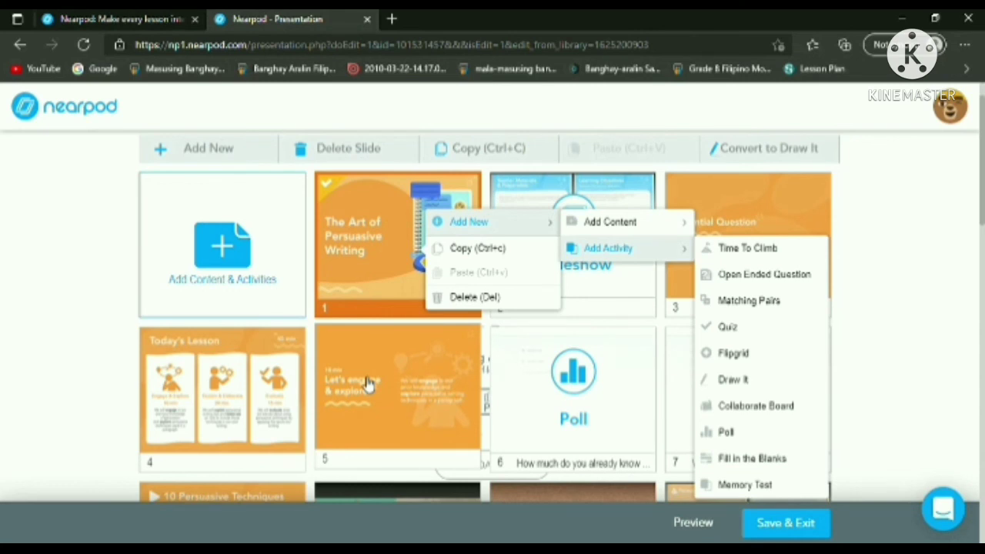
# Look through the lesson's remaining slides, then save the lesson and exit the editor.
pyautogui.scroll(1, 368, 382)
pyautogui.scroll(-5, 368, 382)
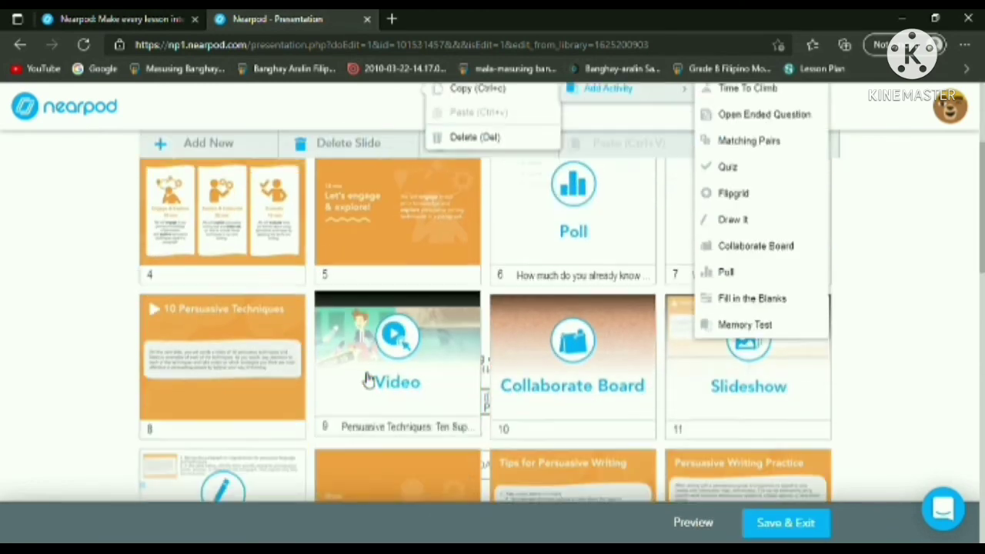
pyautogui.scroll(-8, 368, 379)
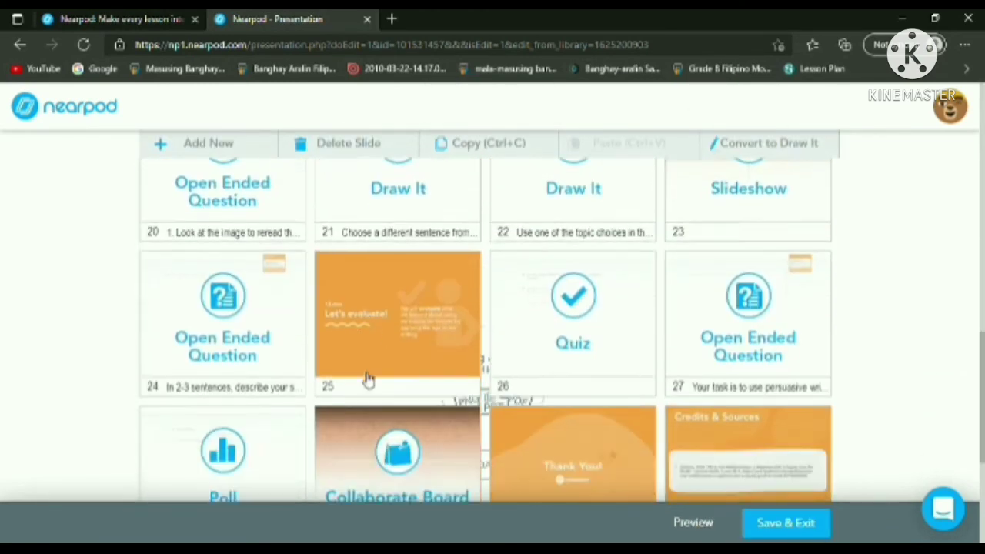
pyautogui.click(772, 531)
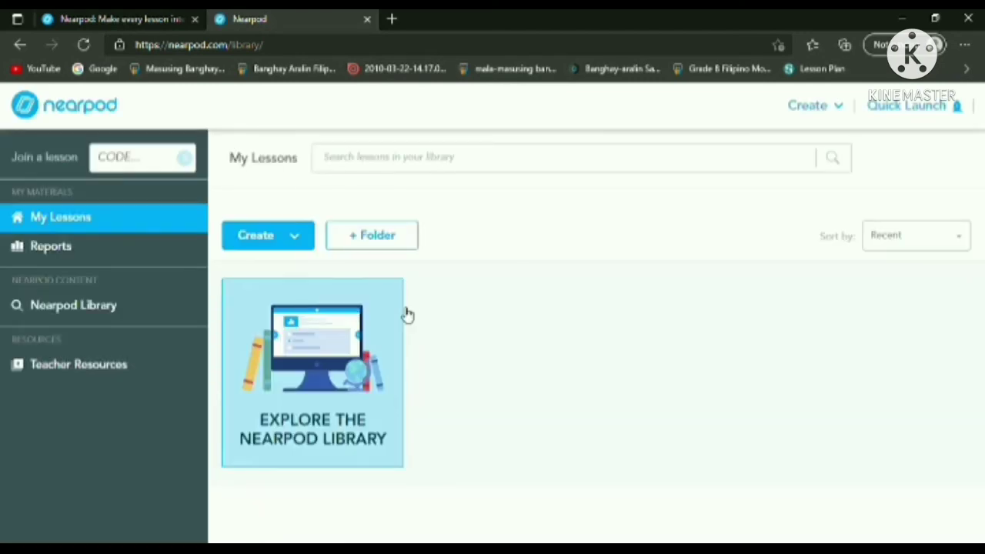
# Save the changes to the unsaved human body lesson, Untitled Lesson (2), in My Lessons.
pyautogui.scroll(-1, 461, 362)
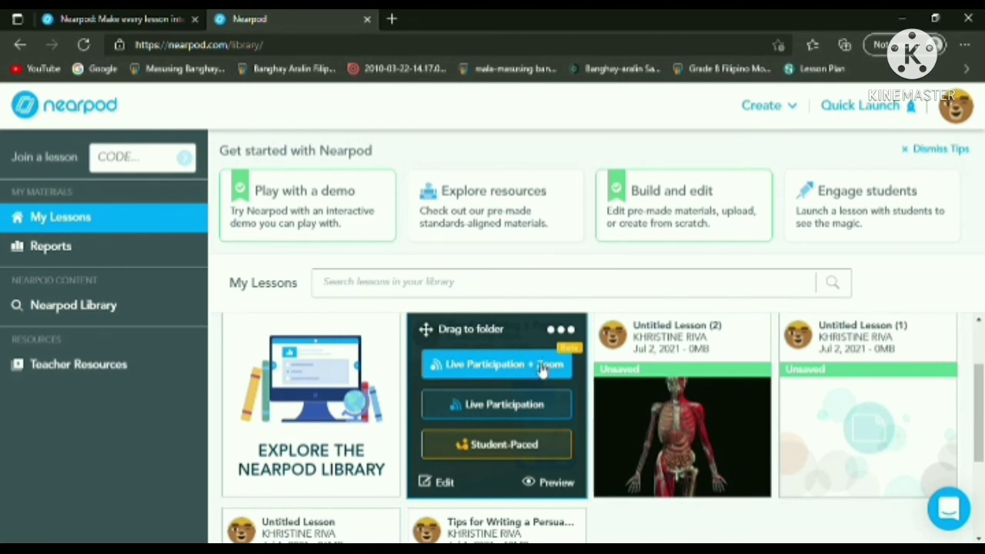
pyautogui.scroll(-1, 541, 371)
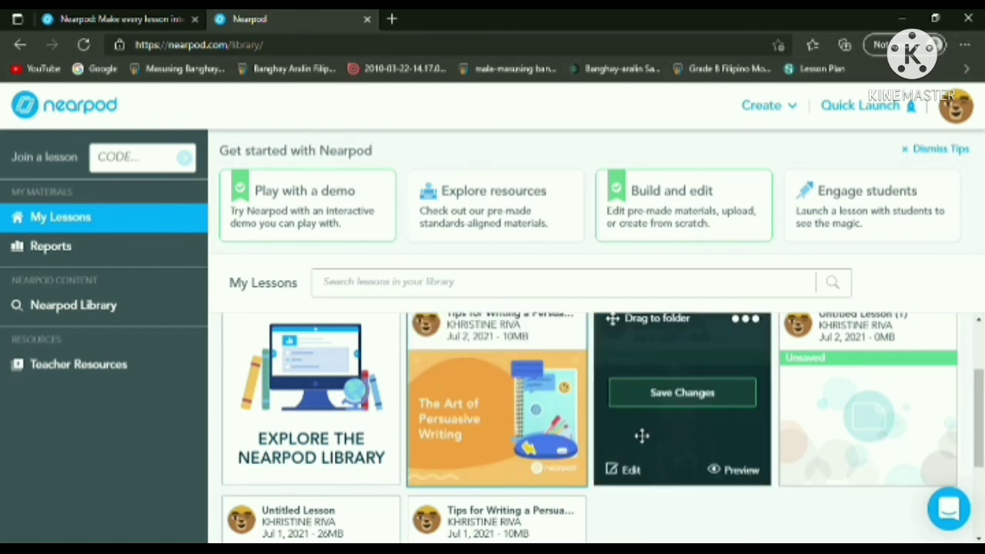
pyautogui.click(658, 399)
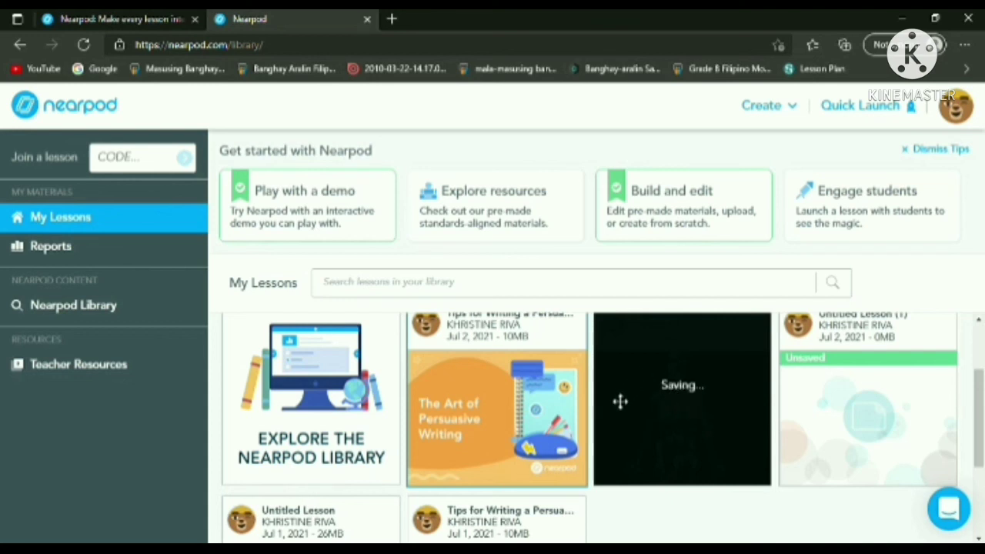
# Launch the persuasive writing lesson in Live Participation mode and turn on the Launch Zoom Meeting option.
pyautogui.moveTo(487, 409)
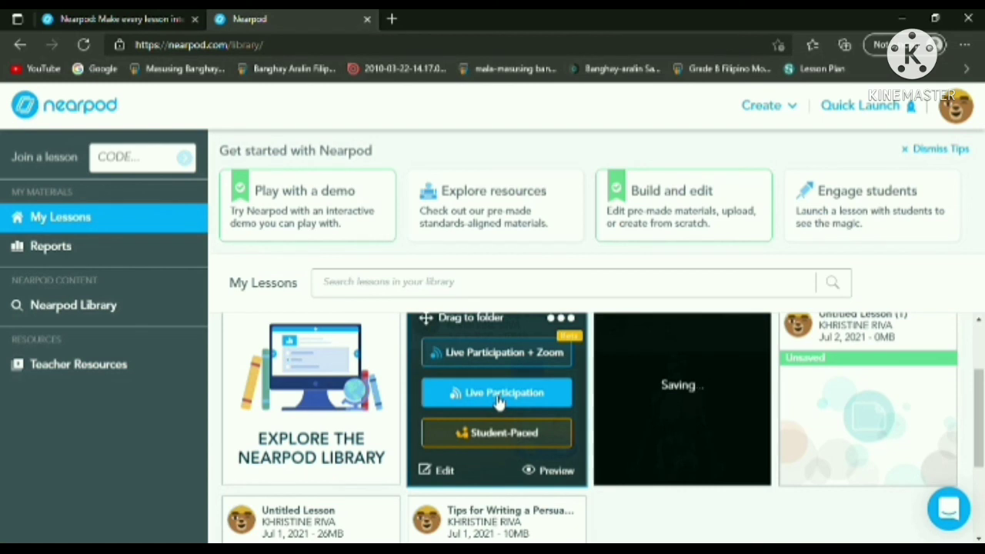
pyautogui.click(494, 394)
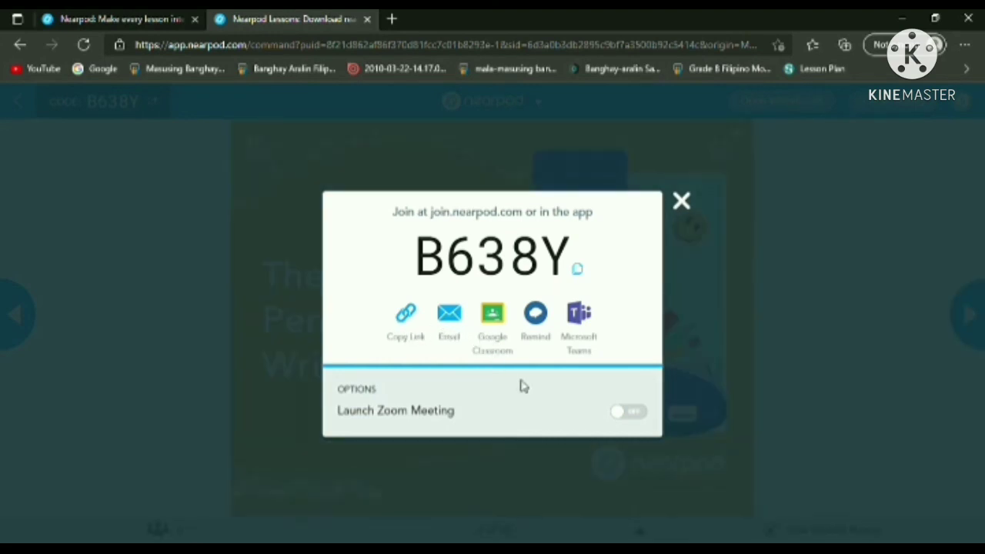
pyautogui.click(623, 415)
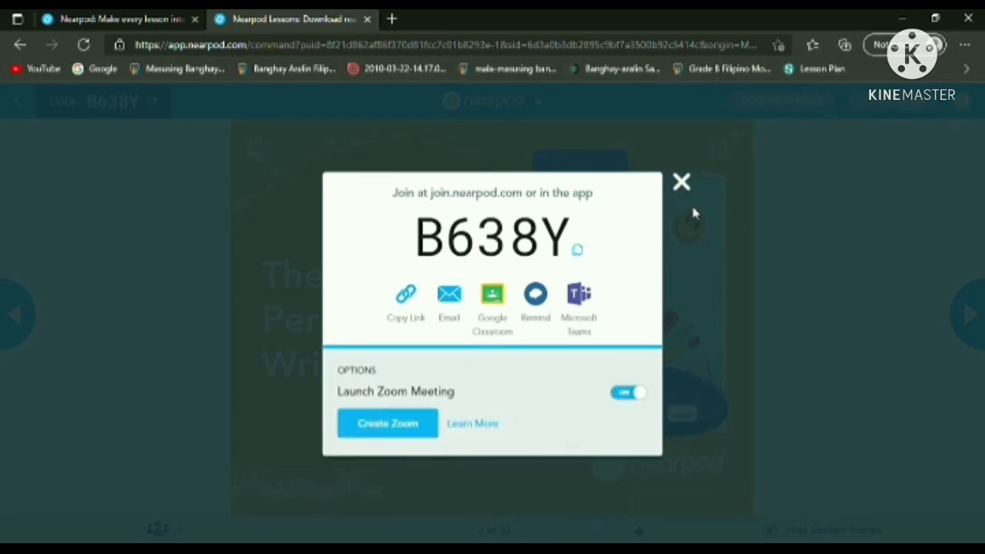
# Close the session's join-code window and leave the live session, confirming the exit.
pyautogui.click(682, 182)
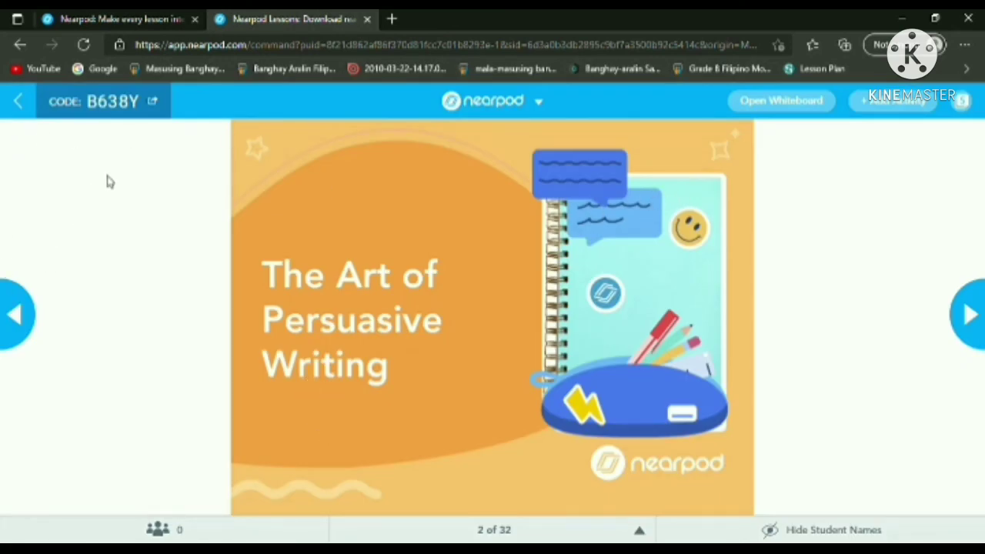
pyautogui.click(25, 111)
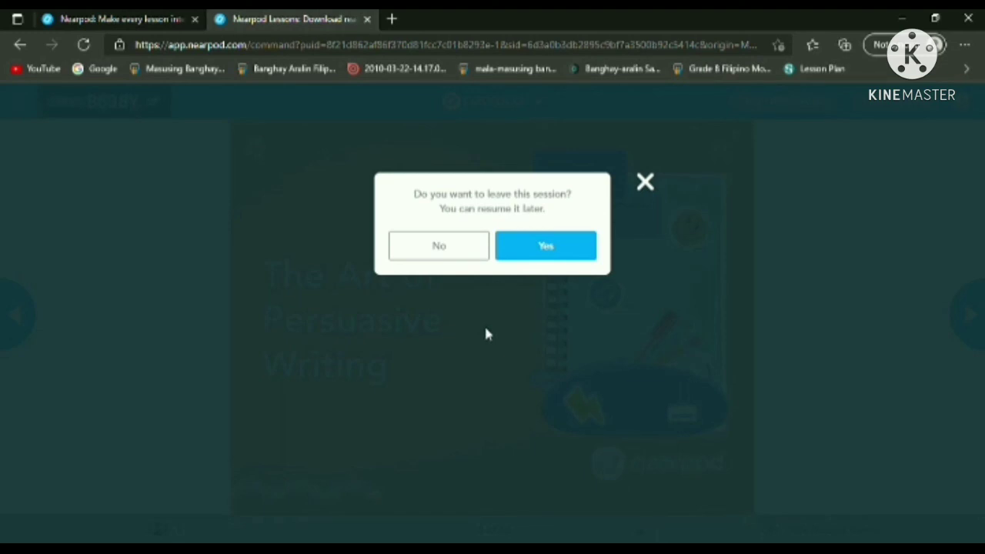
pyautogui.click(547, 248)
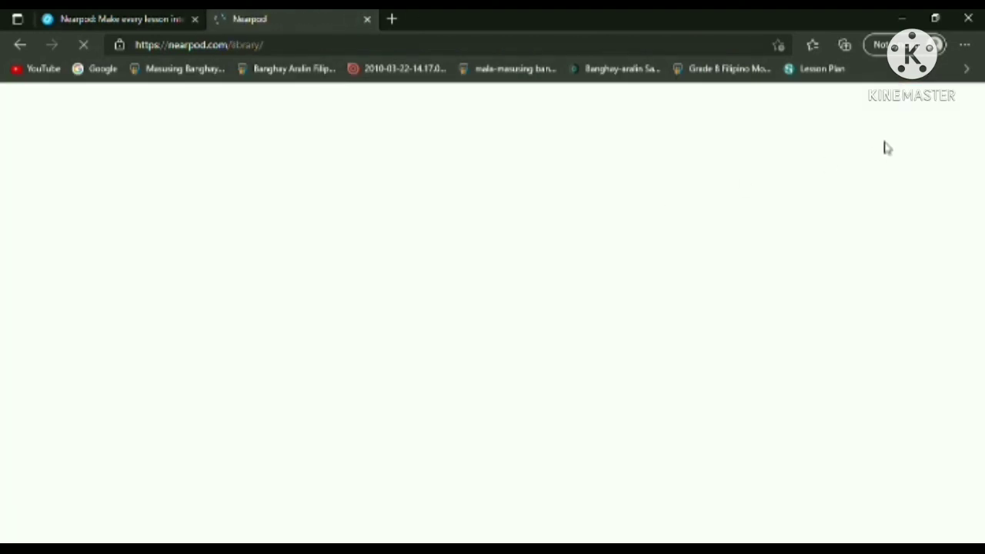